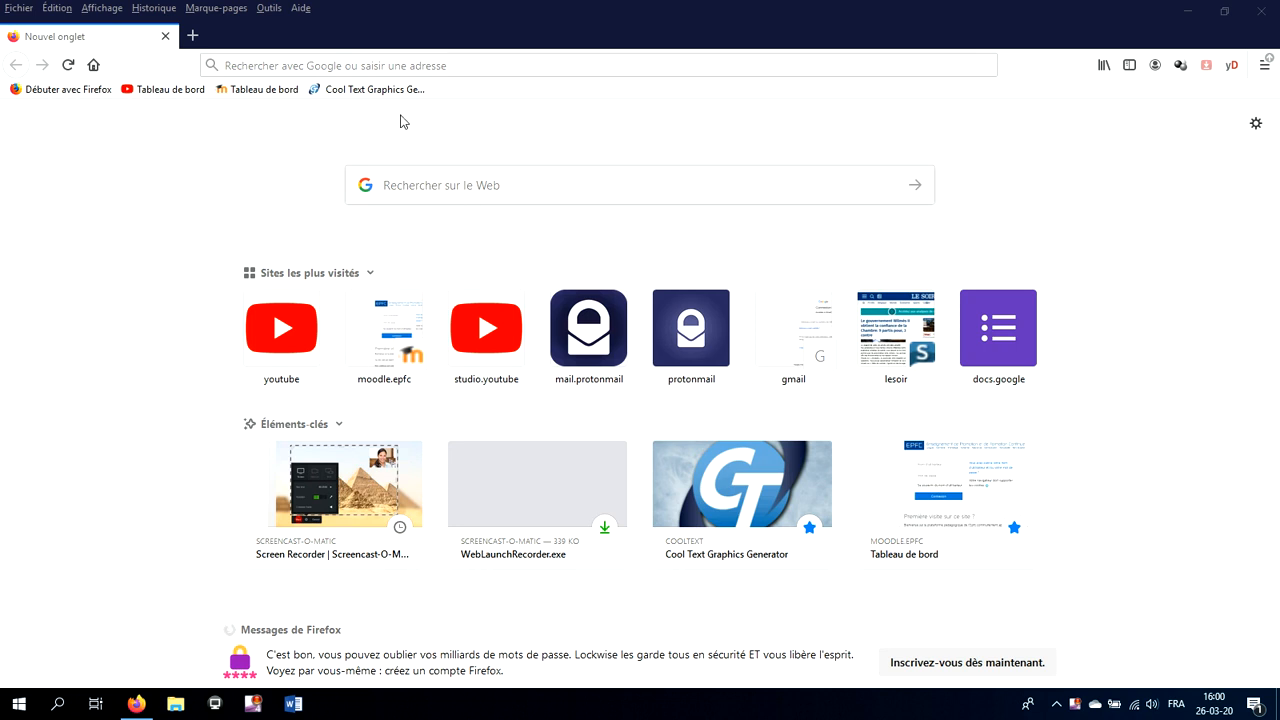
left_click(337, 163)
left_click(320, 180)
left_click(298, 170)
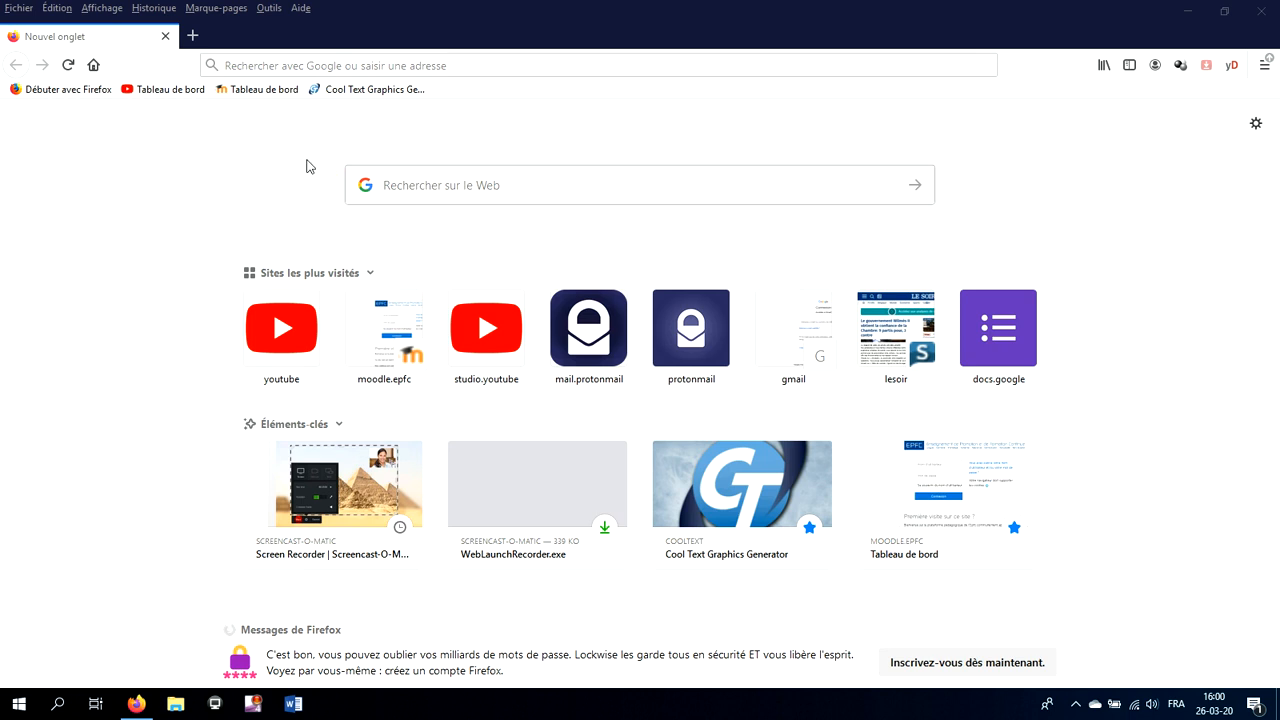
Search the web for "only office desktop".
left_click(290, 63)
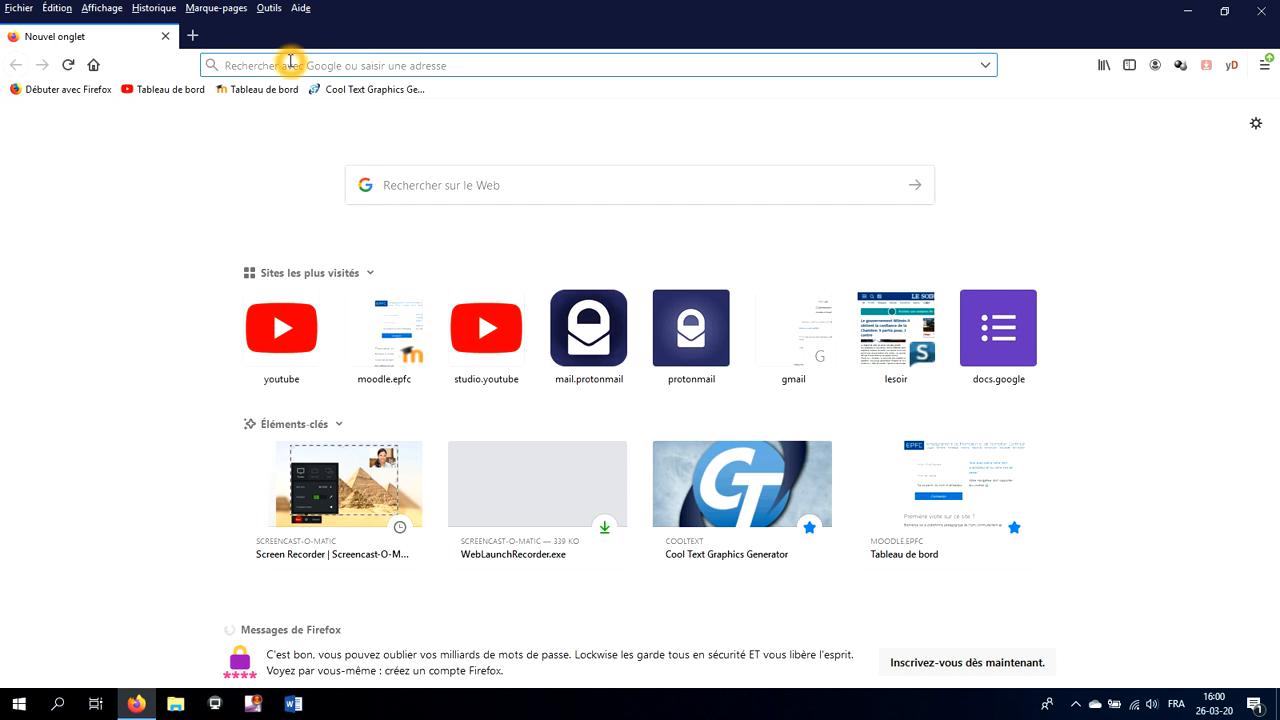
type("des")
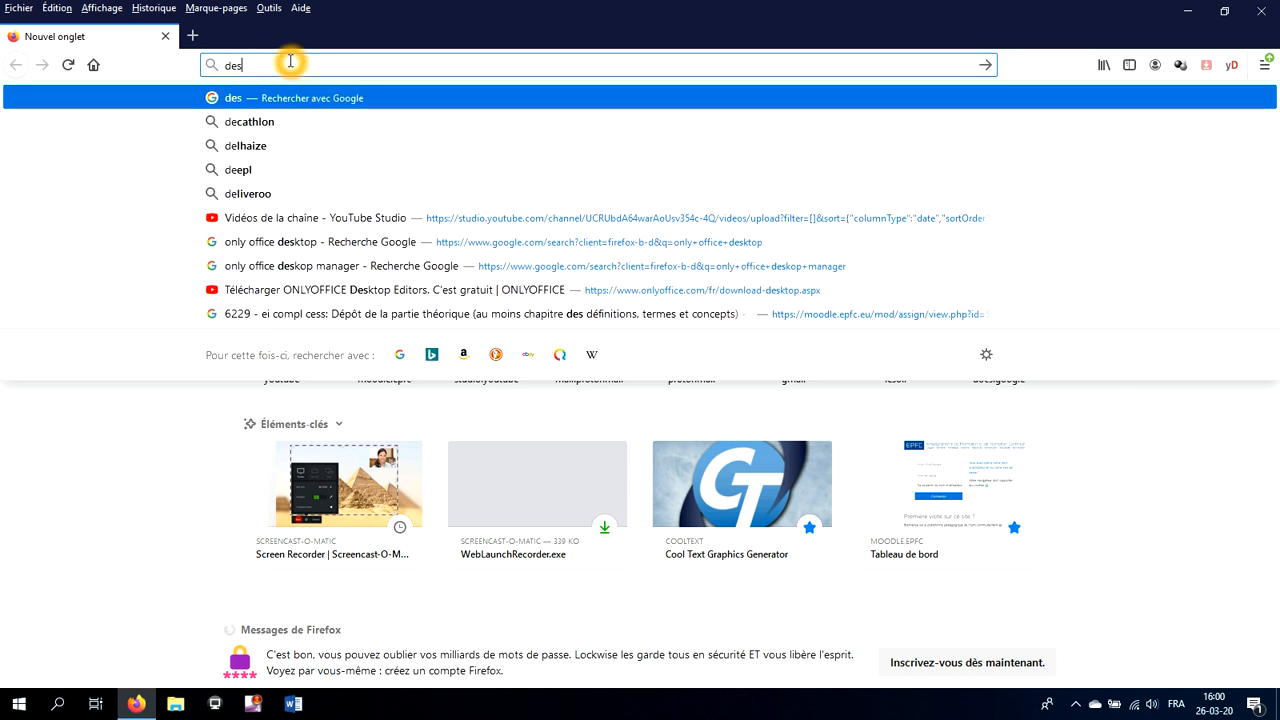
key("BackSpace")
key("BackSpace")
key("BackSpace")
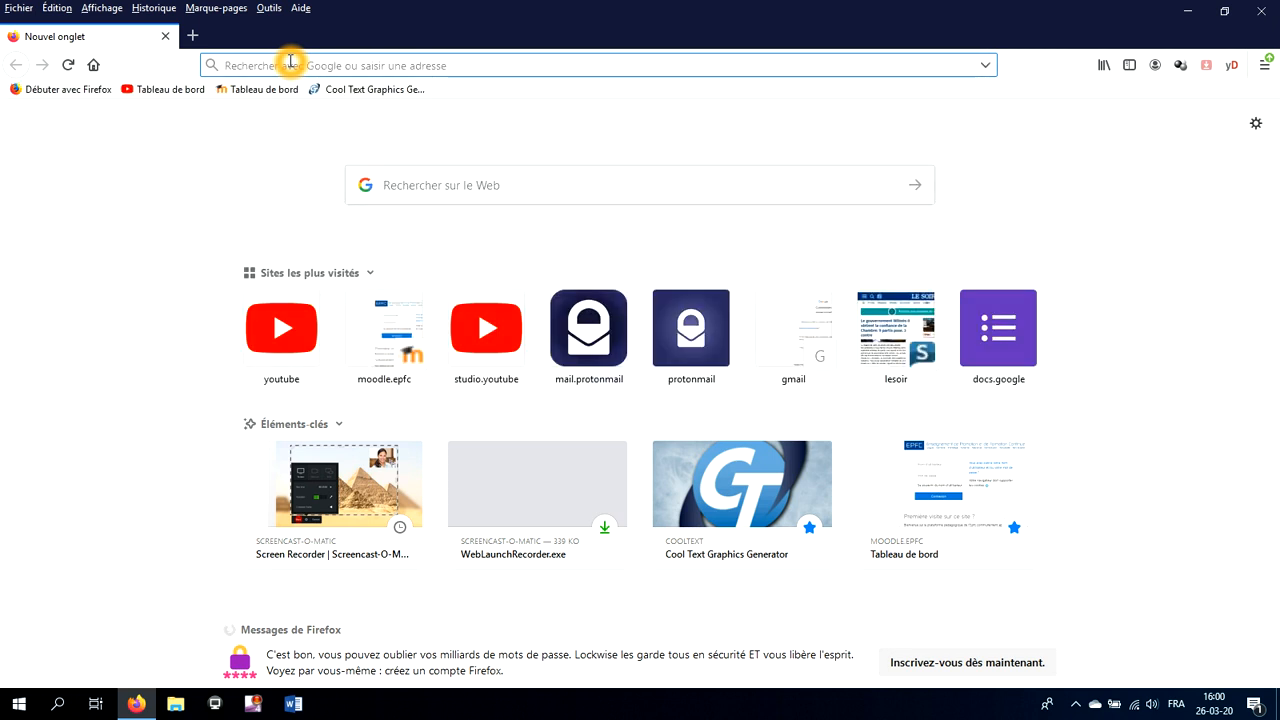
type("onl")
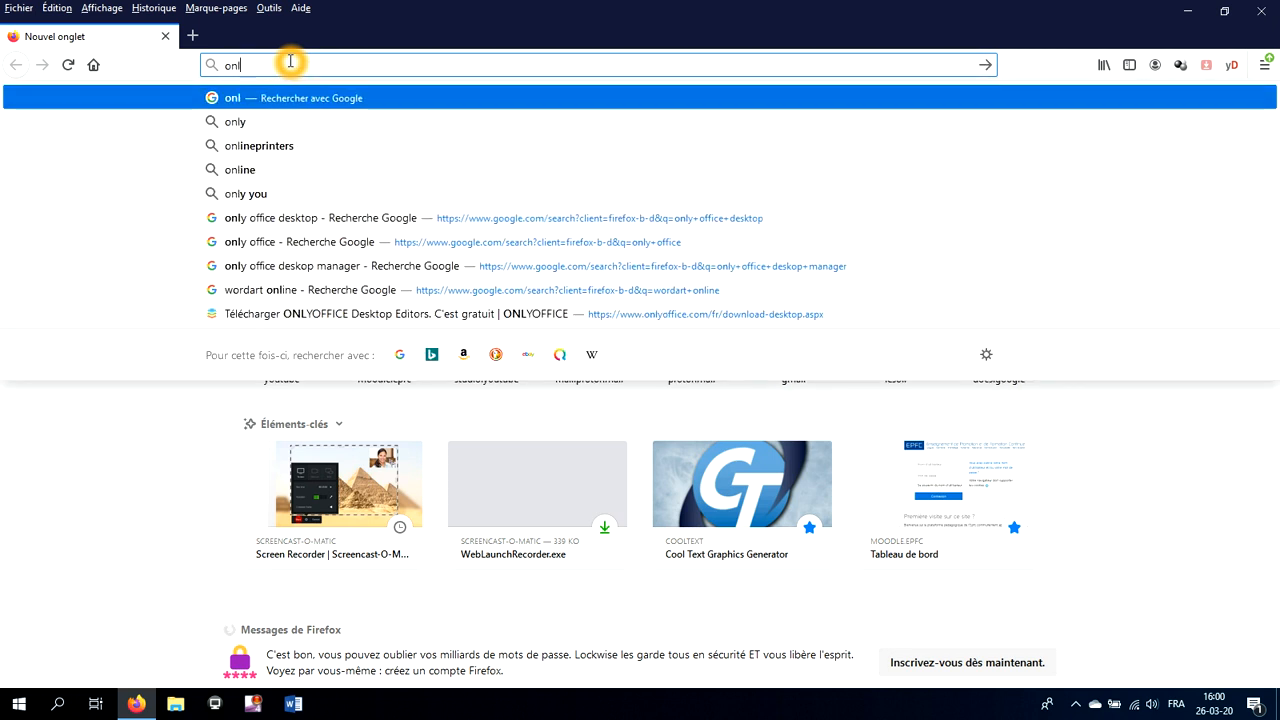
type("y off")
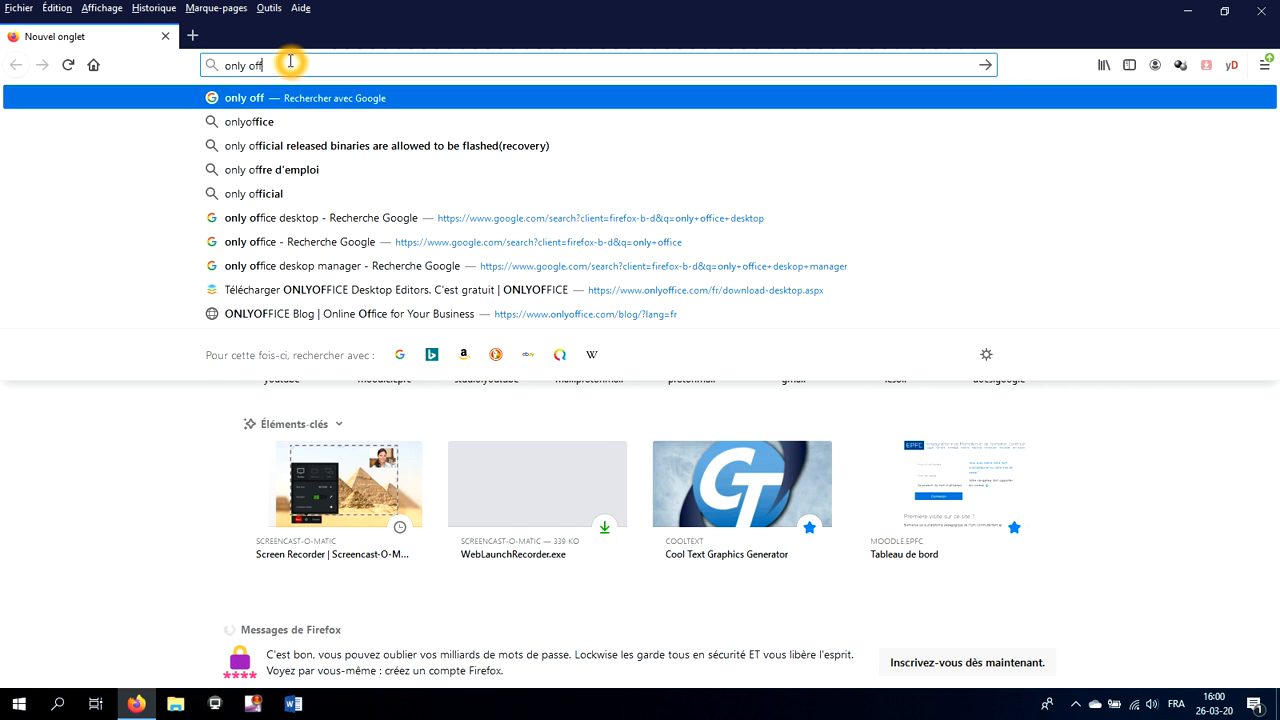
type("ice desk")
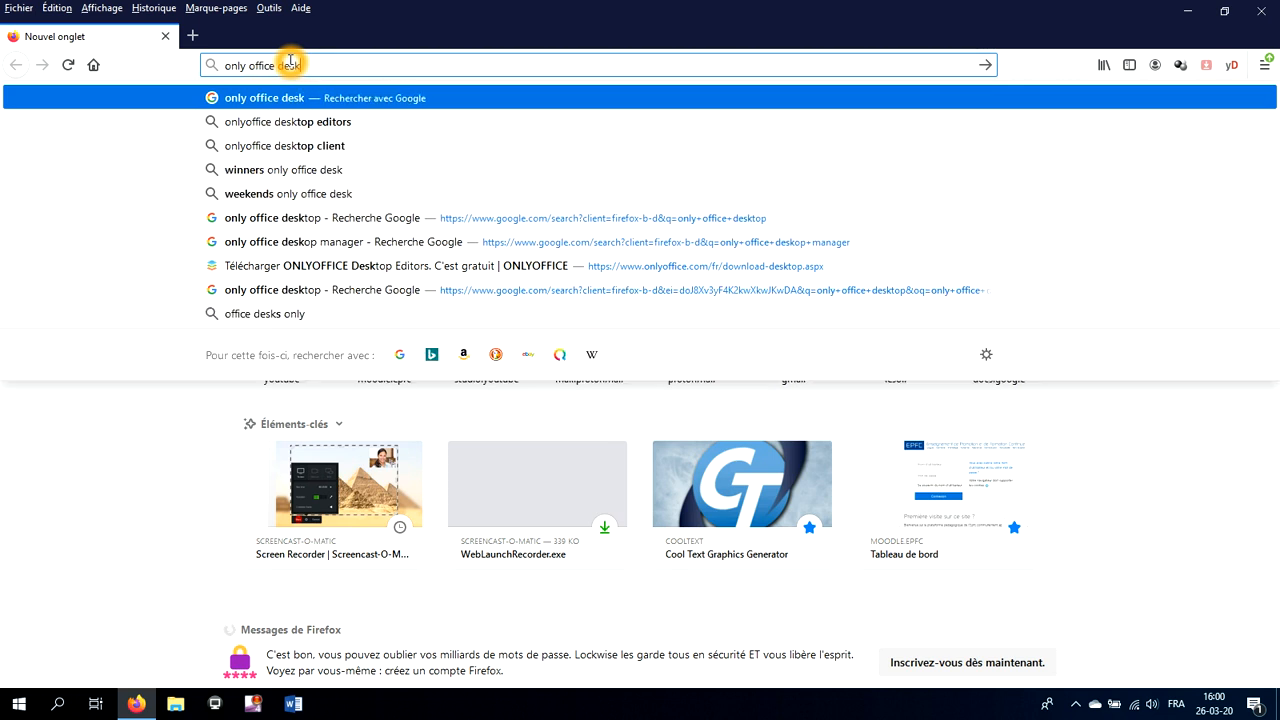
type("top")
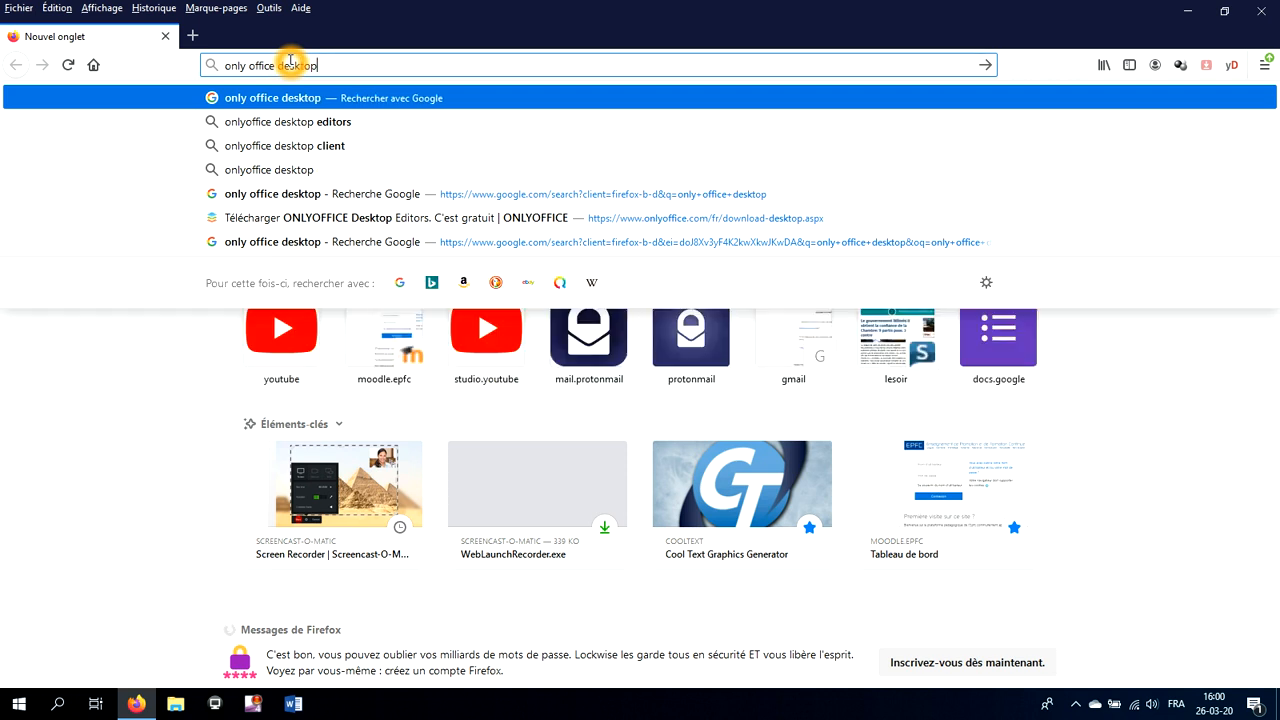
key("Return")
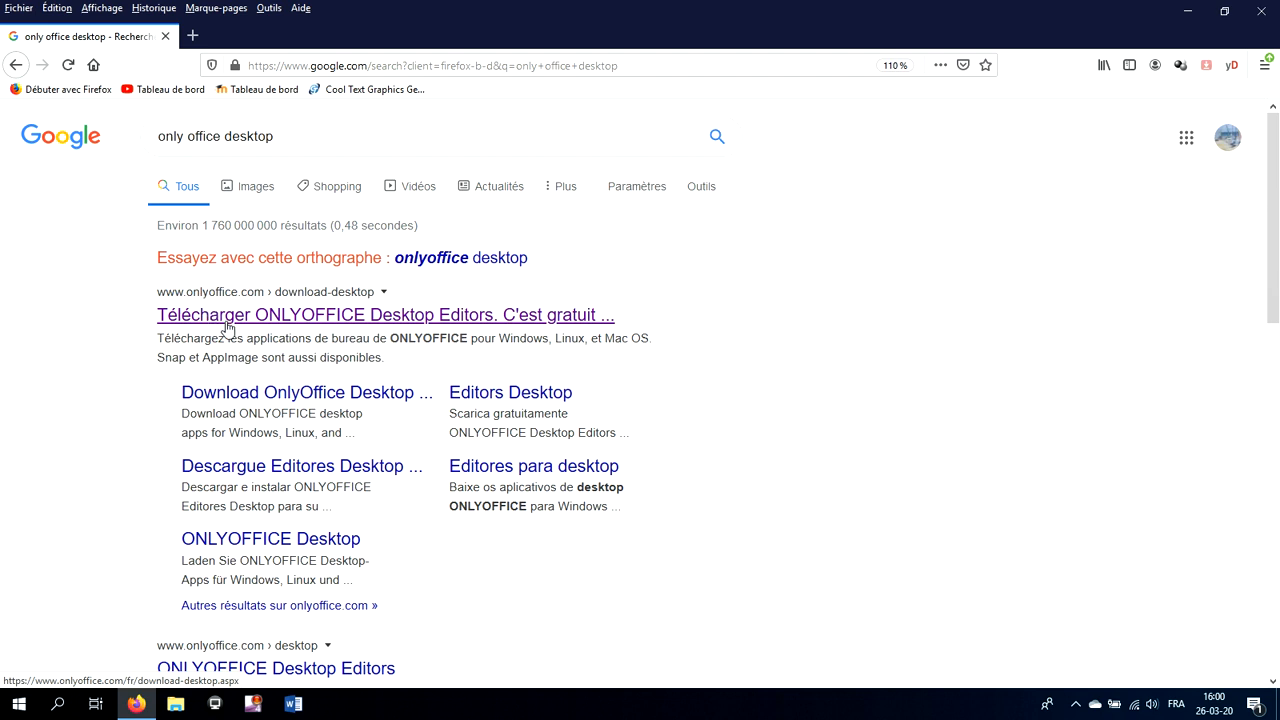
Open the ONLYOFFICE Desktop Editors download page and save the Windows 10/8.1/8/7 x64 installer.
left_click(404, 315)
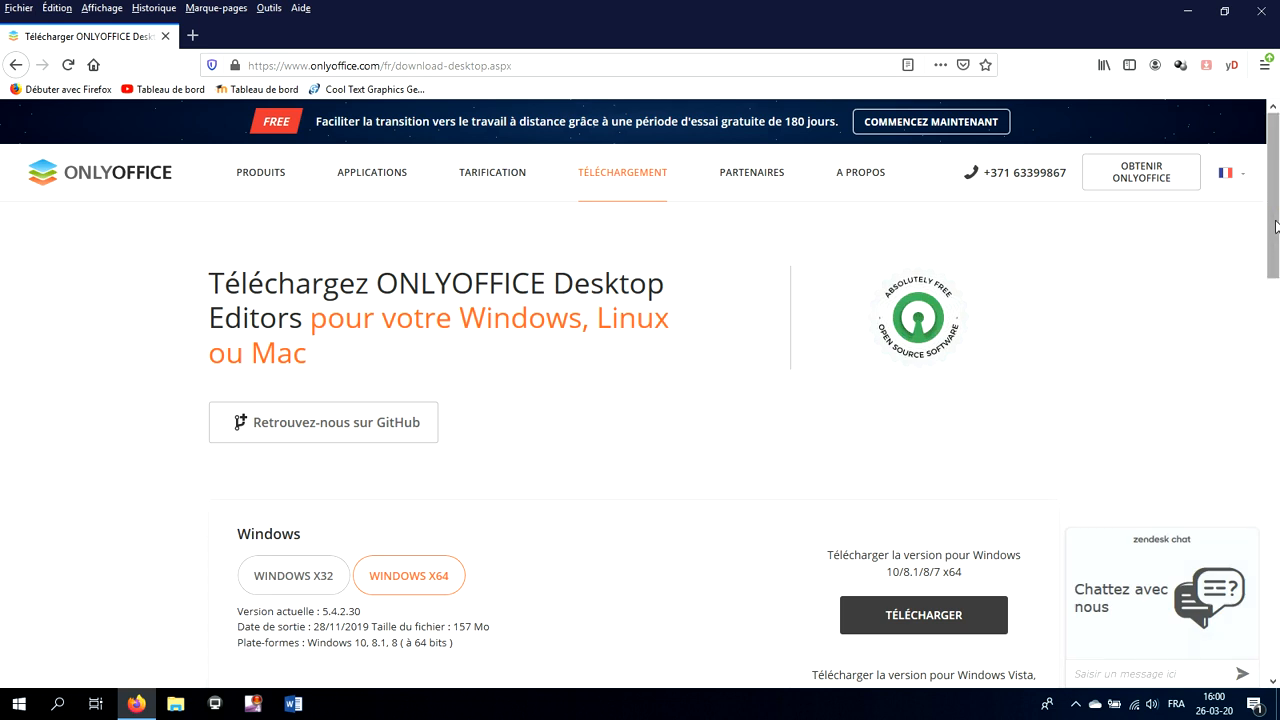
mouse_move(1276, 226)
left_mouse_down()
mouse_move(1278, 409)
mouse_move(1278, 232)
left_mouse_up()
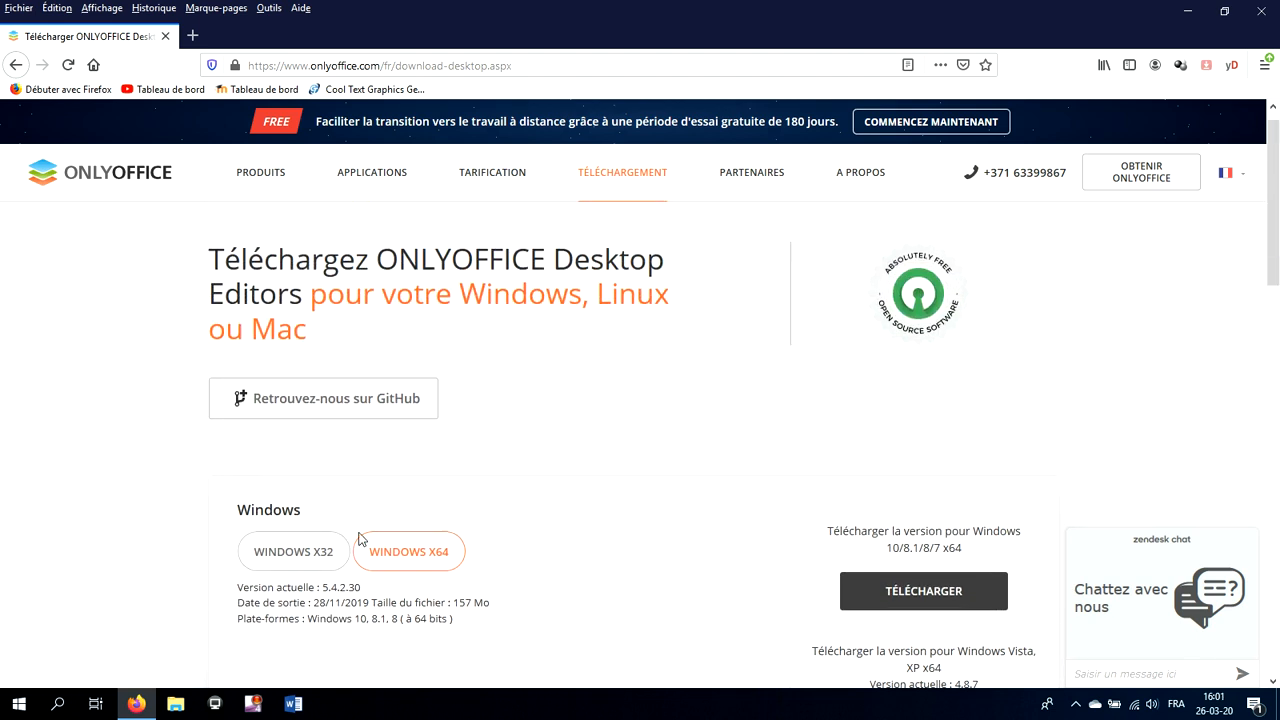
left_click(929, 592)
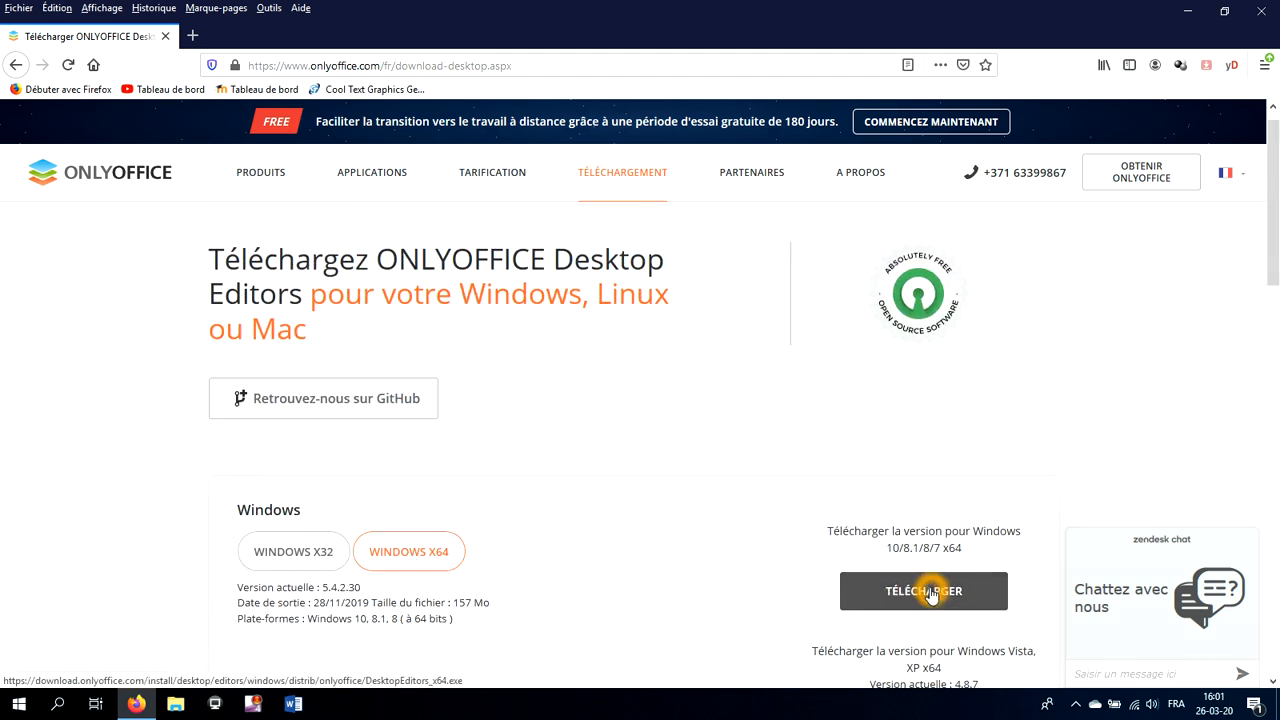
left_click(930, 592)
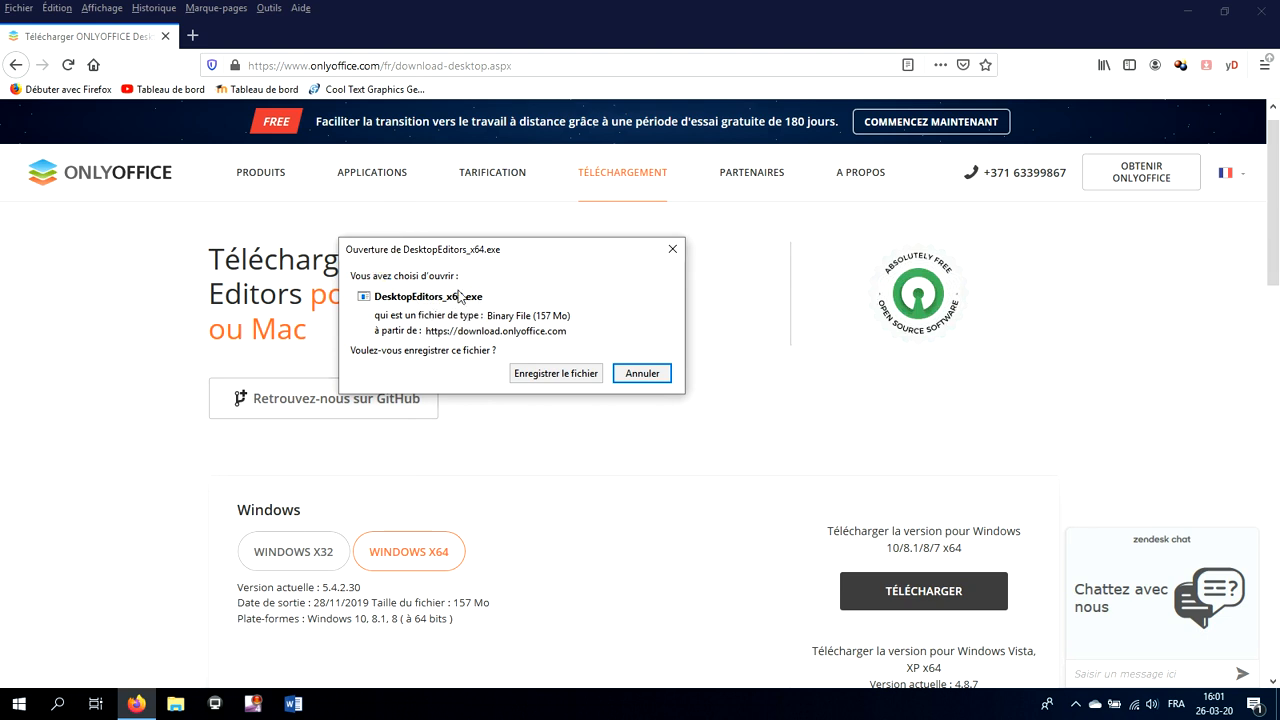
left_click(464, 316)
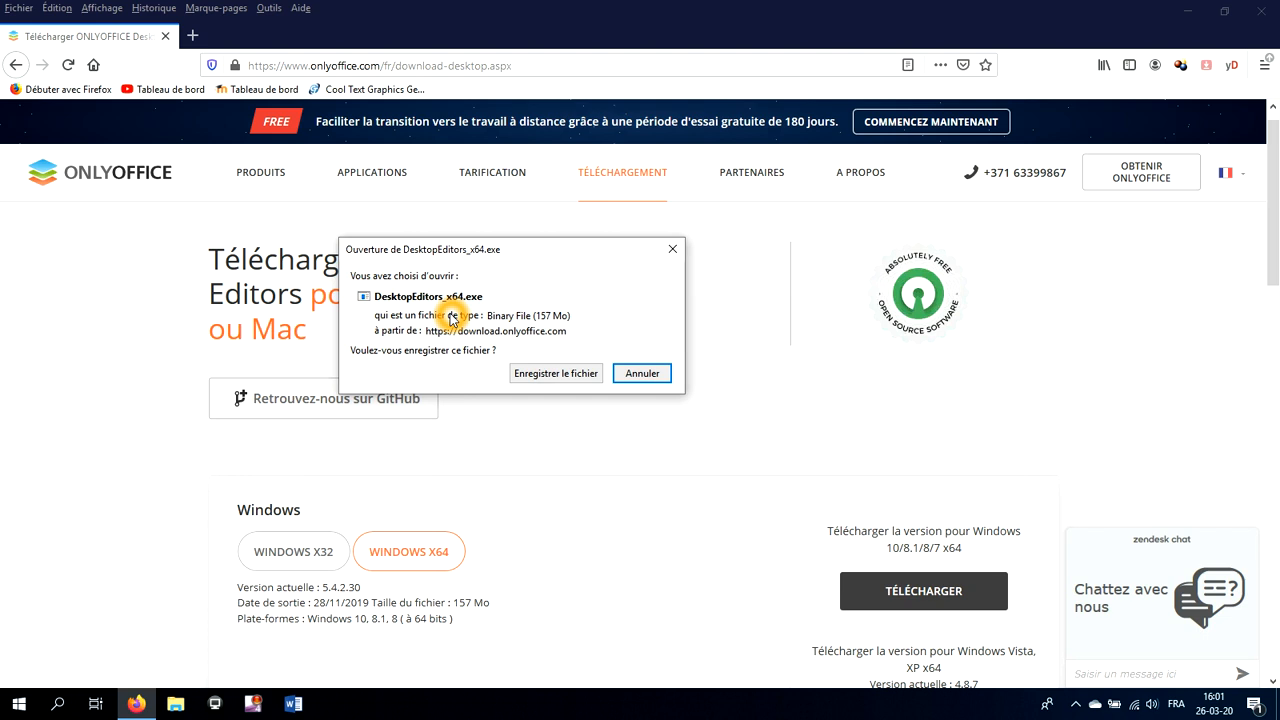
left_click(560, 376)
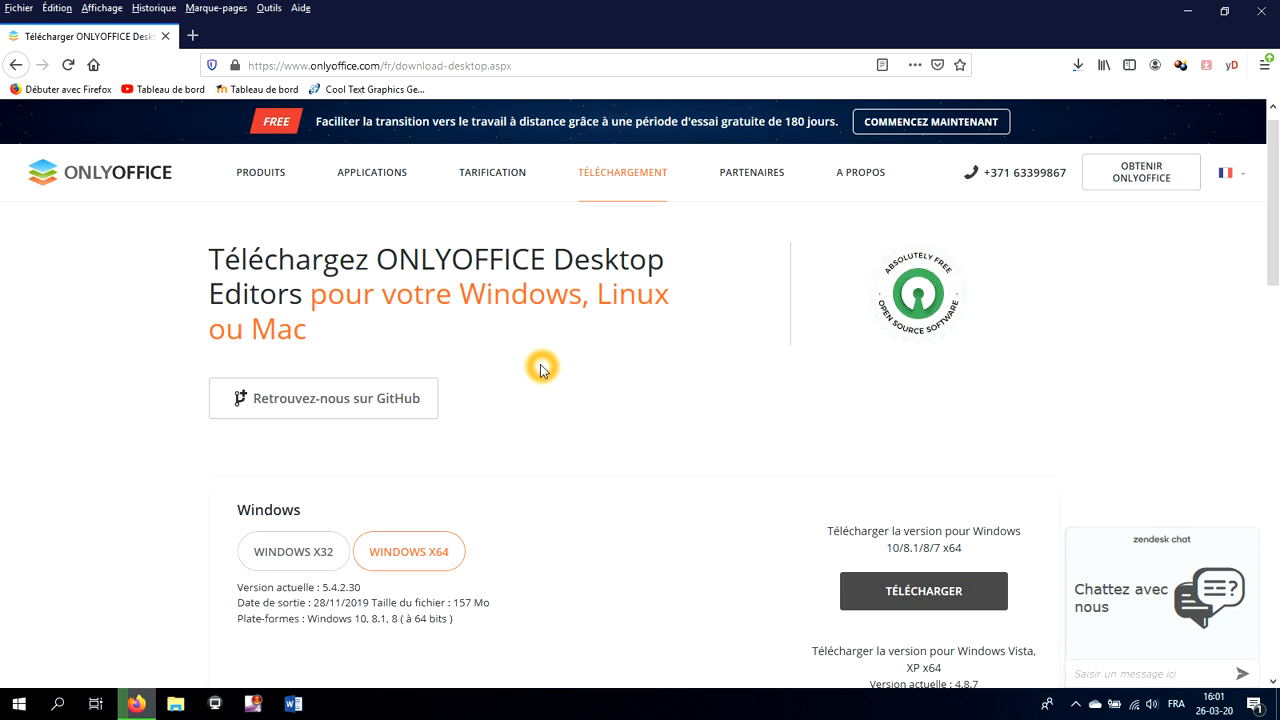
Show the downloaded DesktopEditors_x64(2).exe in its containing folder.
left_click(1078, 66)
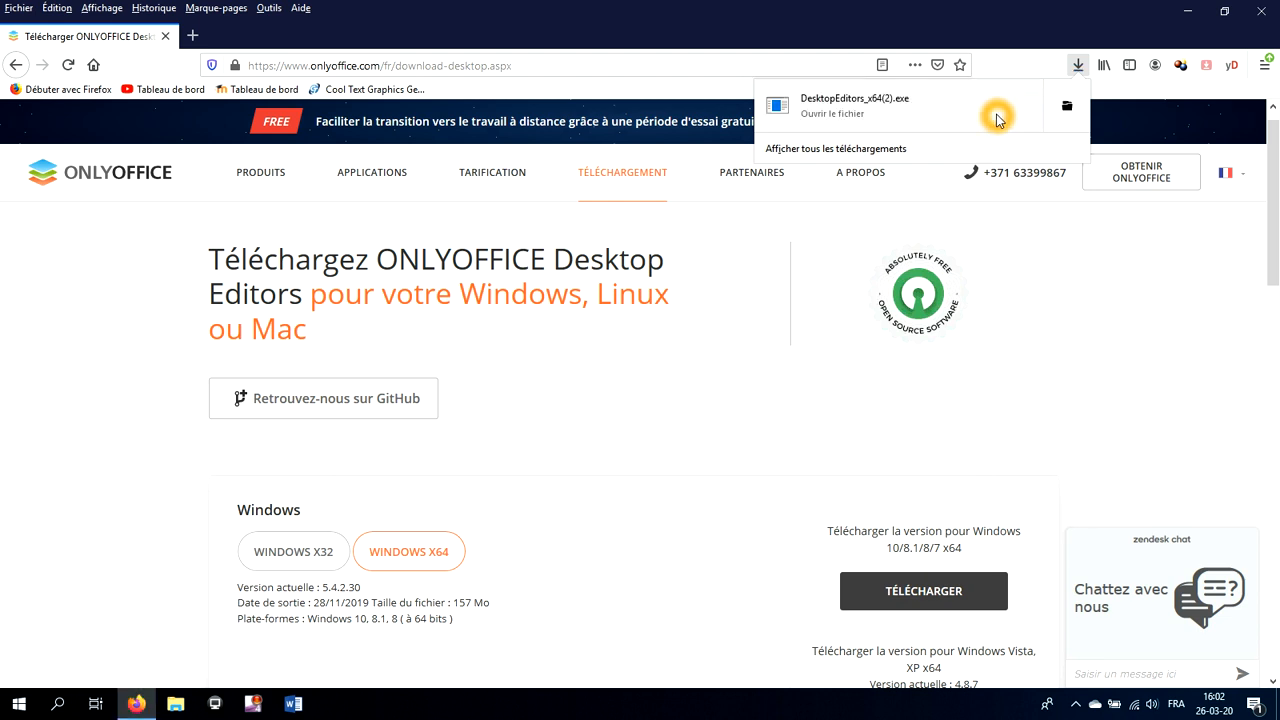
left_click(816, 120)
left_click(816, 120)
left_click(1069, 108)
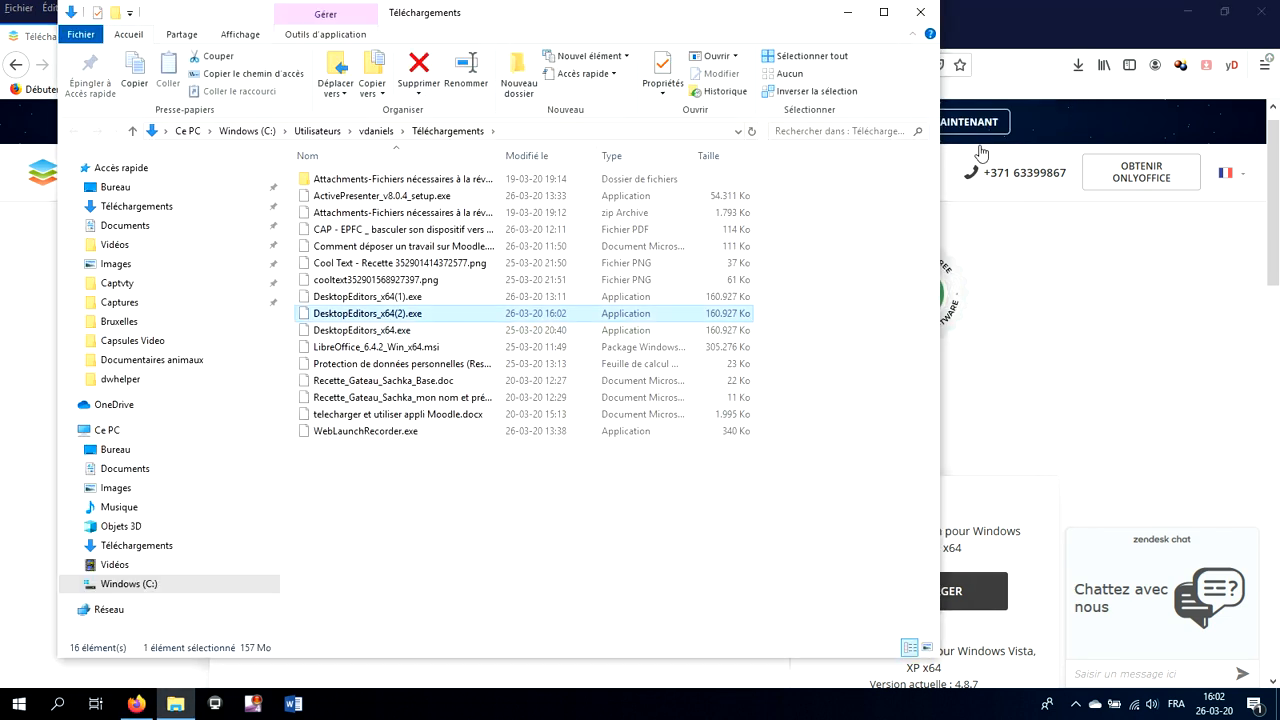
Run DesktopEditors_x64(2).exe, choose to install it anyway and accept Français as the setup language.
double_click(367, 311)
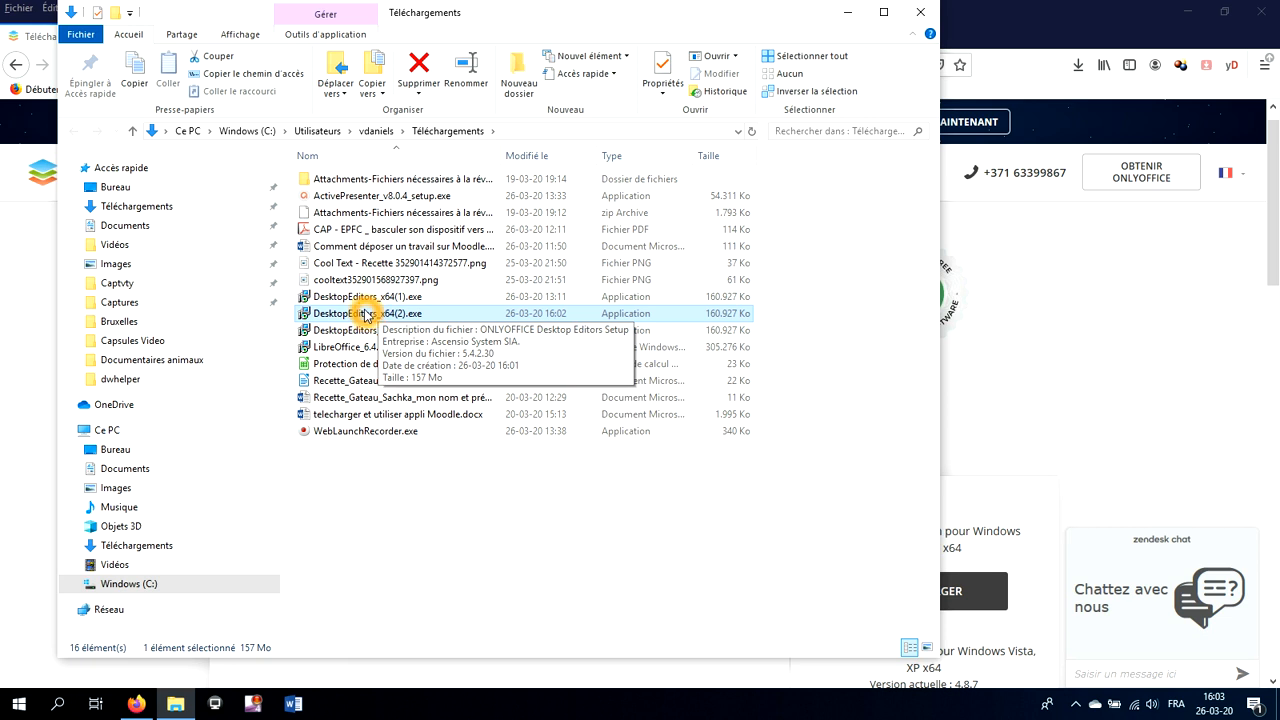
double_click(364, 315)
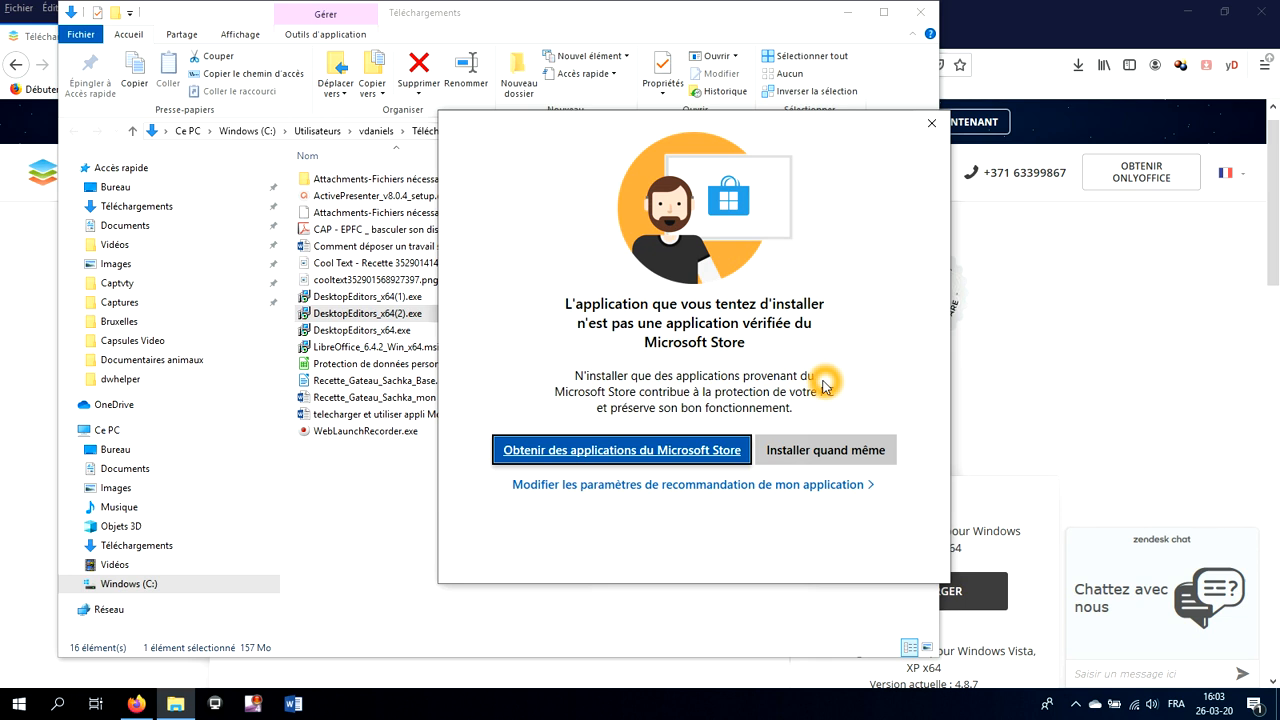
left_click(818, 451)
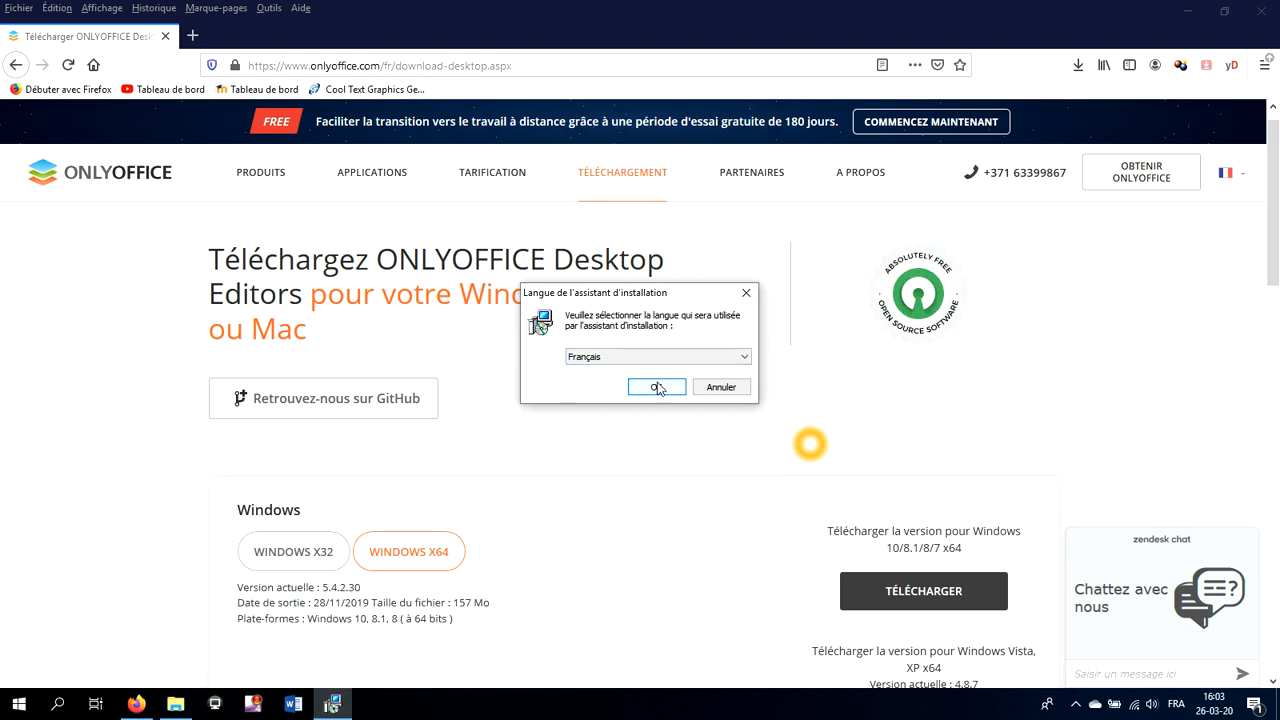
left_click(656, 388)
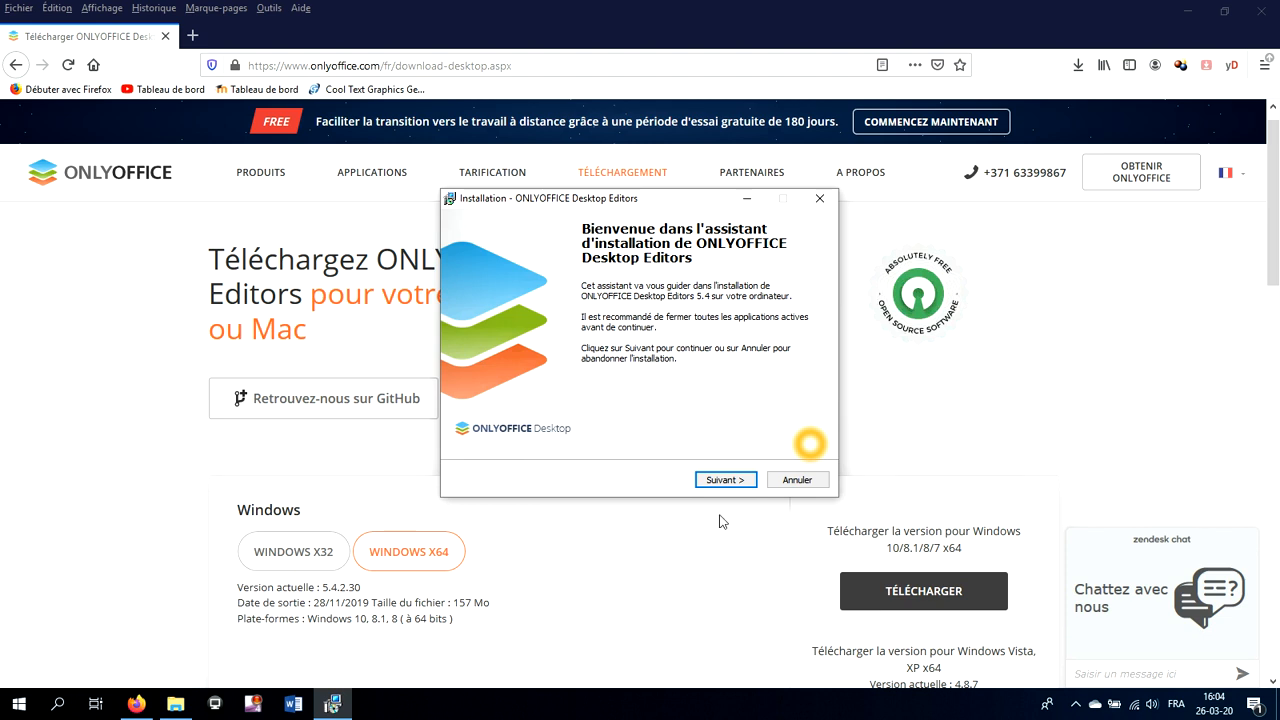
Proceed past the setup welcome page, look through the licence agreement and accept its terms.
left_click(727, 480)
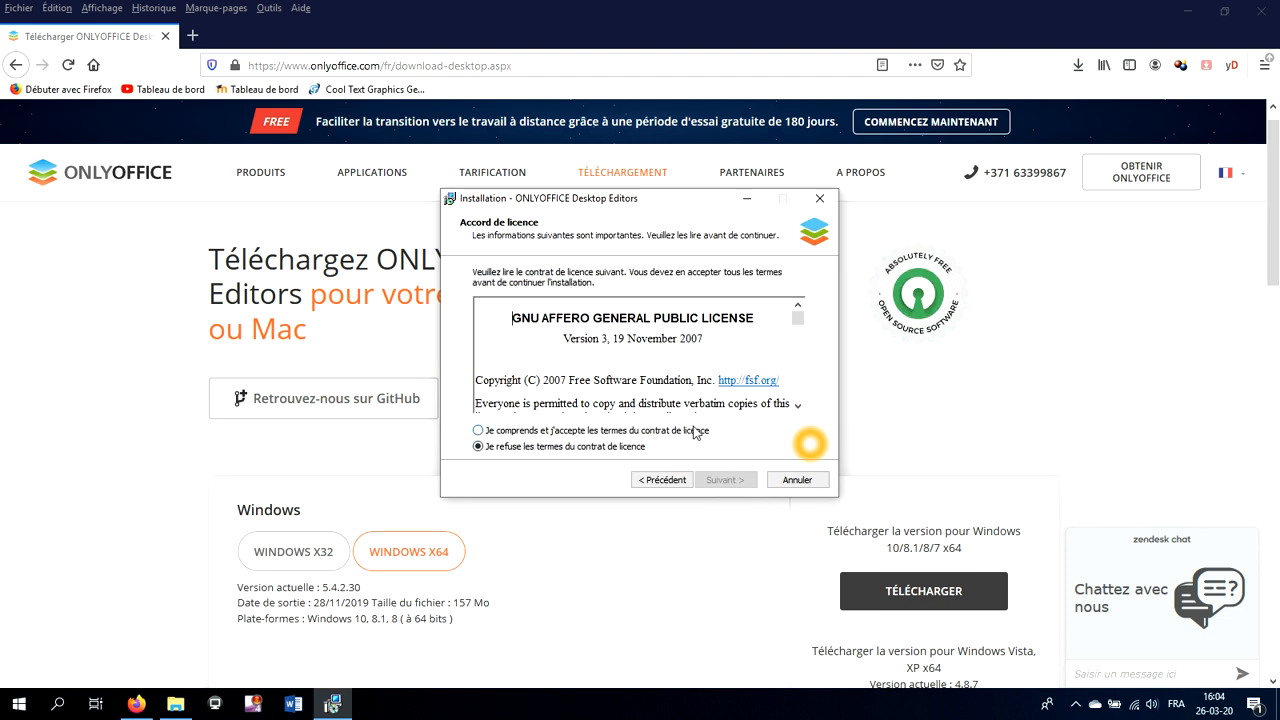
left_click(479, 431)
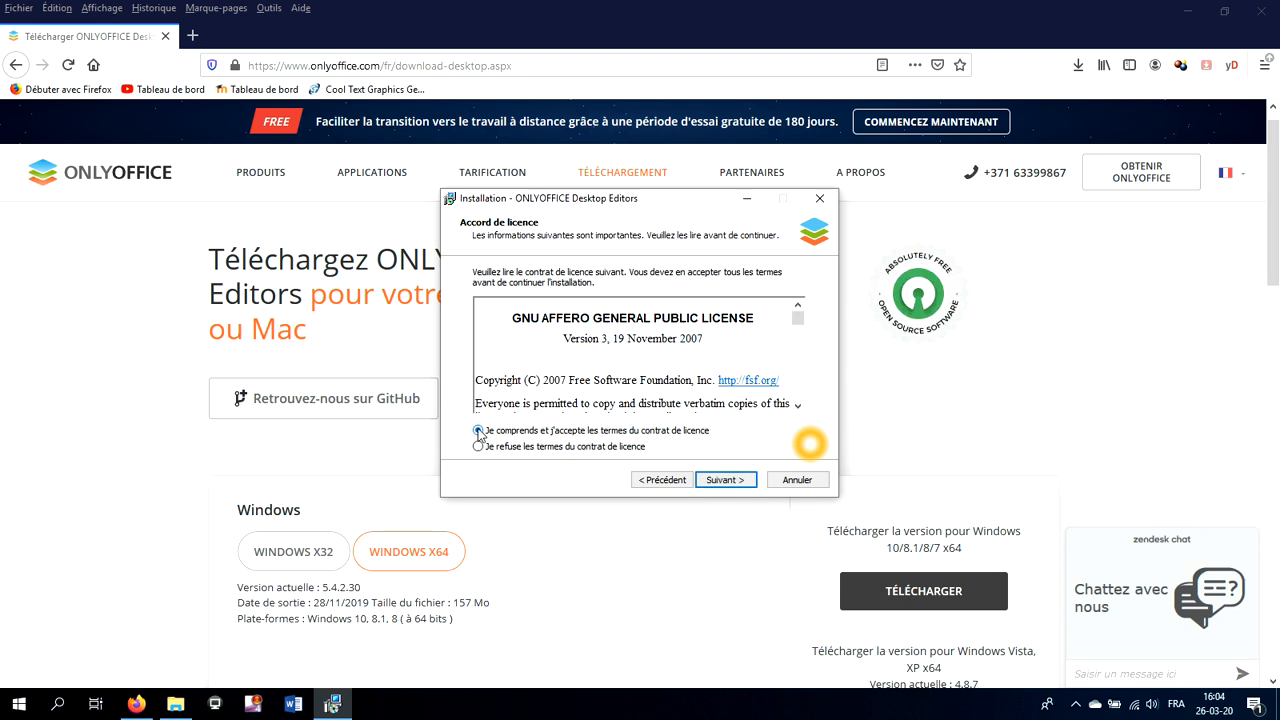
left_click(799, 330)
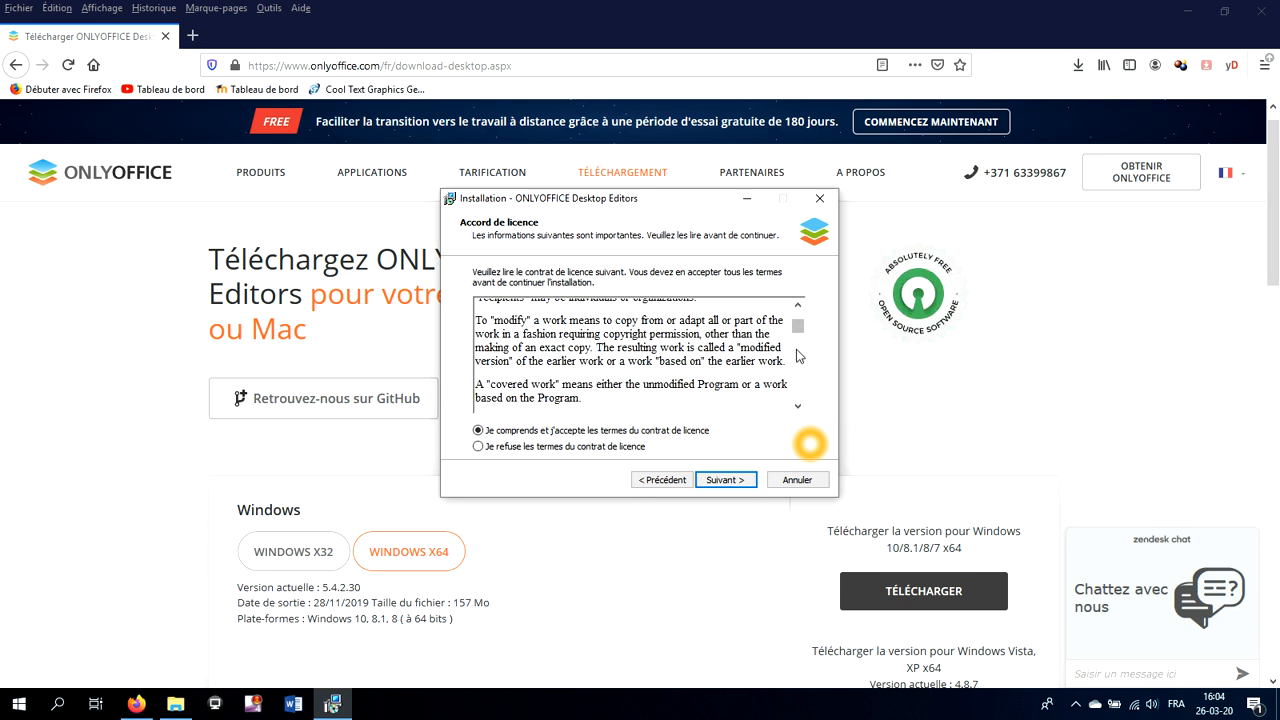
left_click_drag(799, 330, 800, 367)
left_click(800, 361)
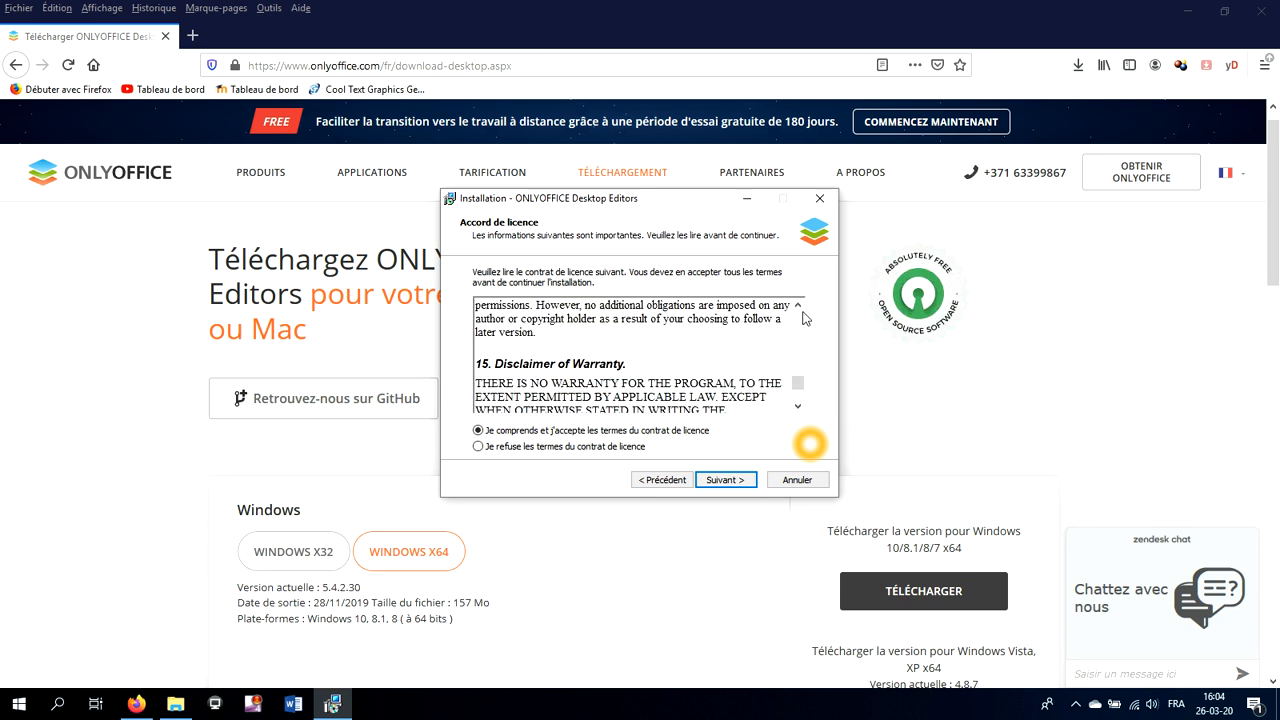
left_click(725, 481)
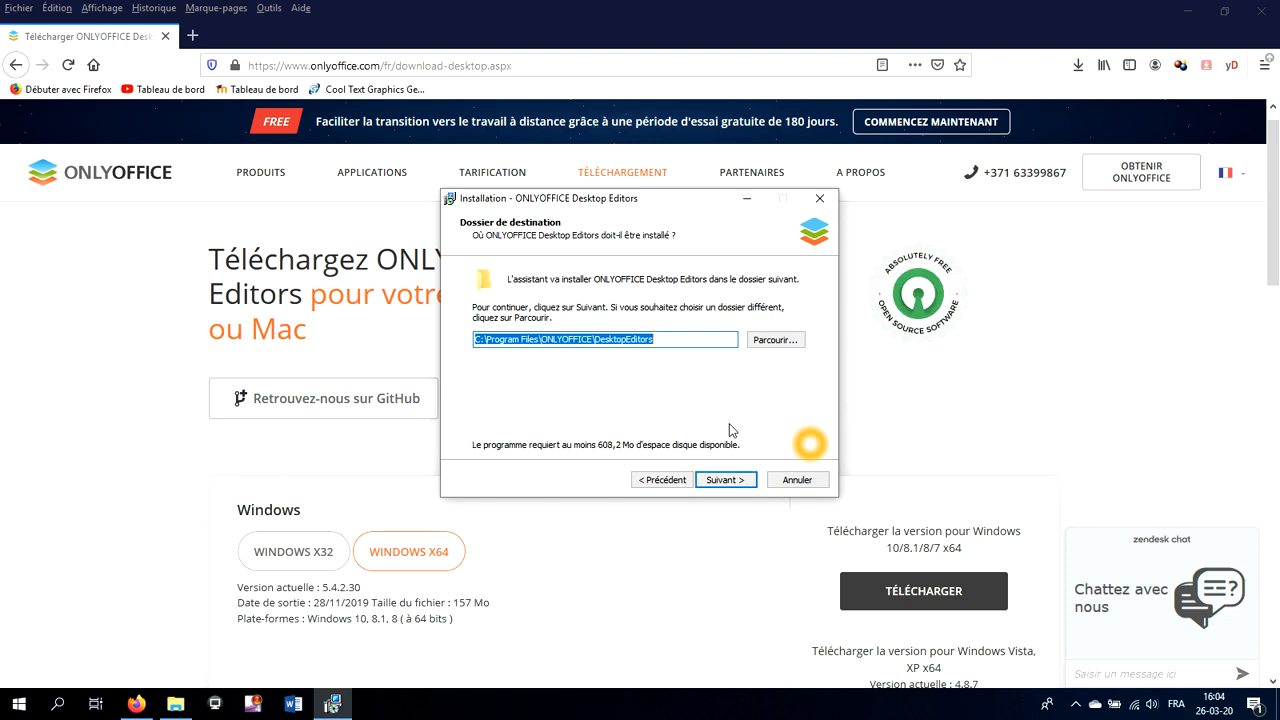
Install ONLYOFFICE Desktop Editors in the default folder with a desktop icon, and finish setup with the option to launch it.
left_click(734, 482)
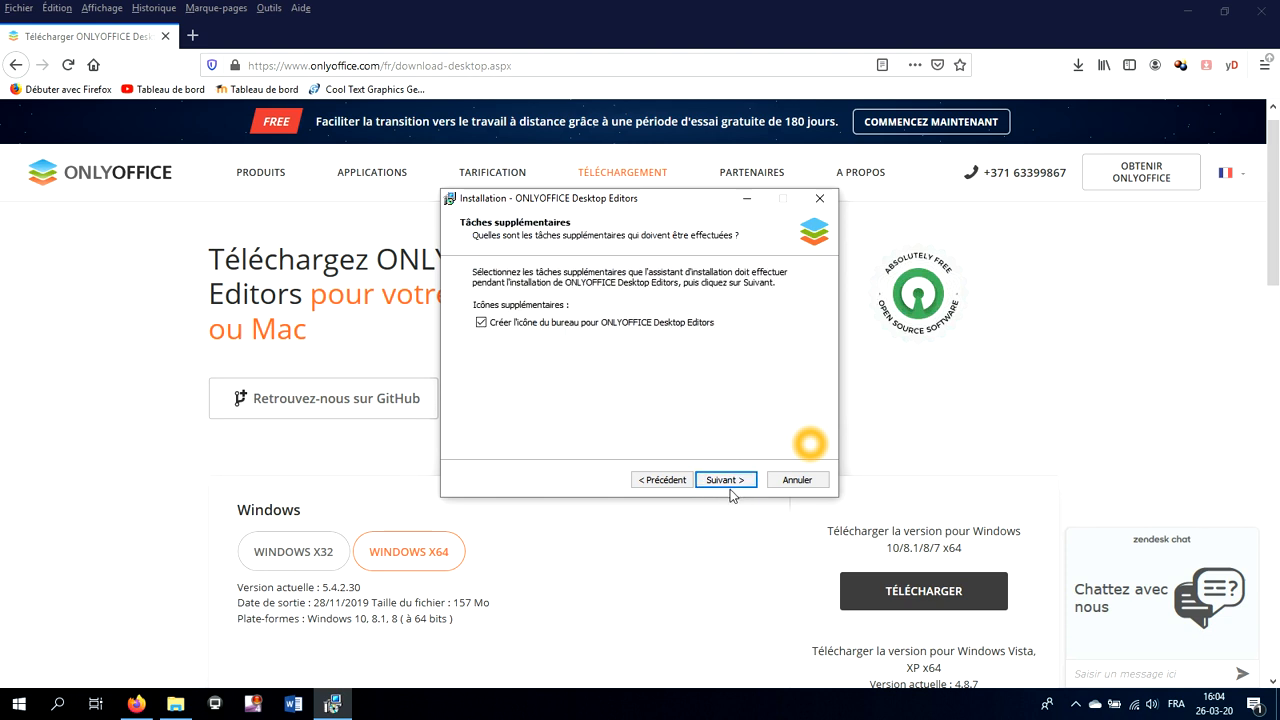
left_click(733, 485)
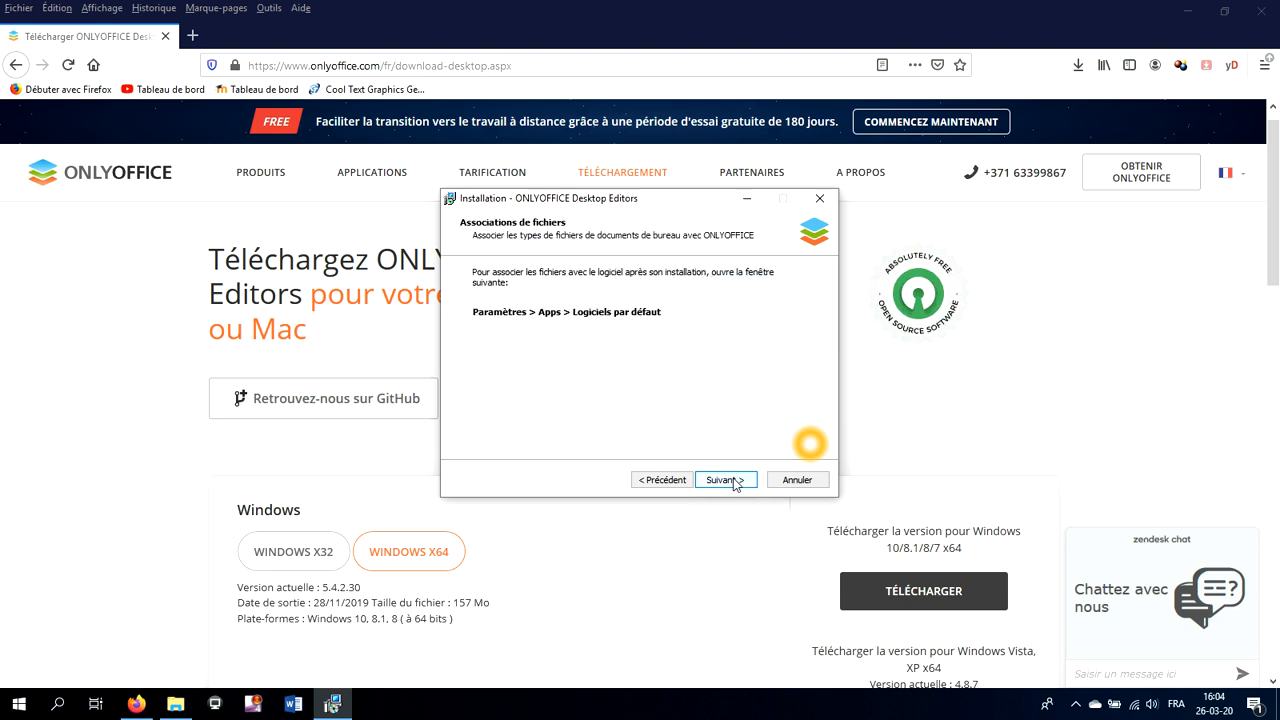
left_click(735, 483)
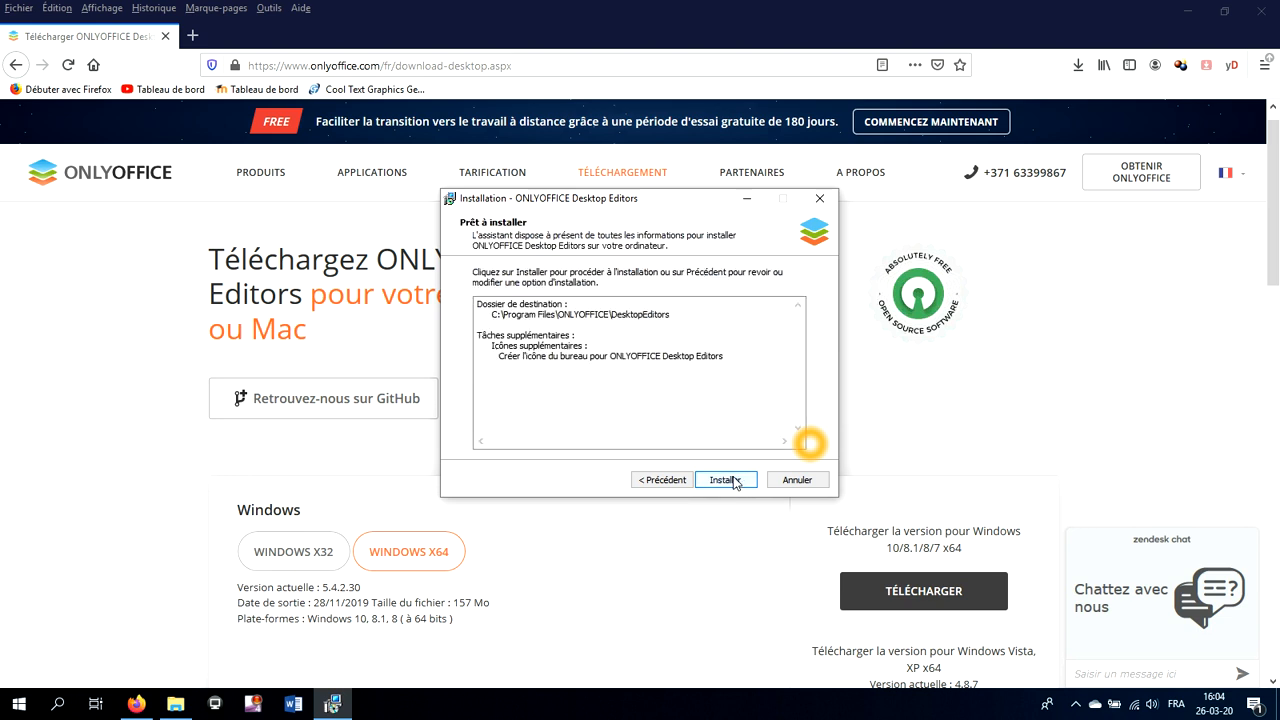
left_click(725, 480)
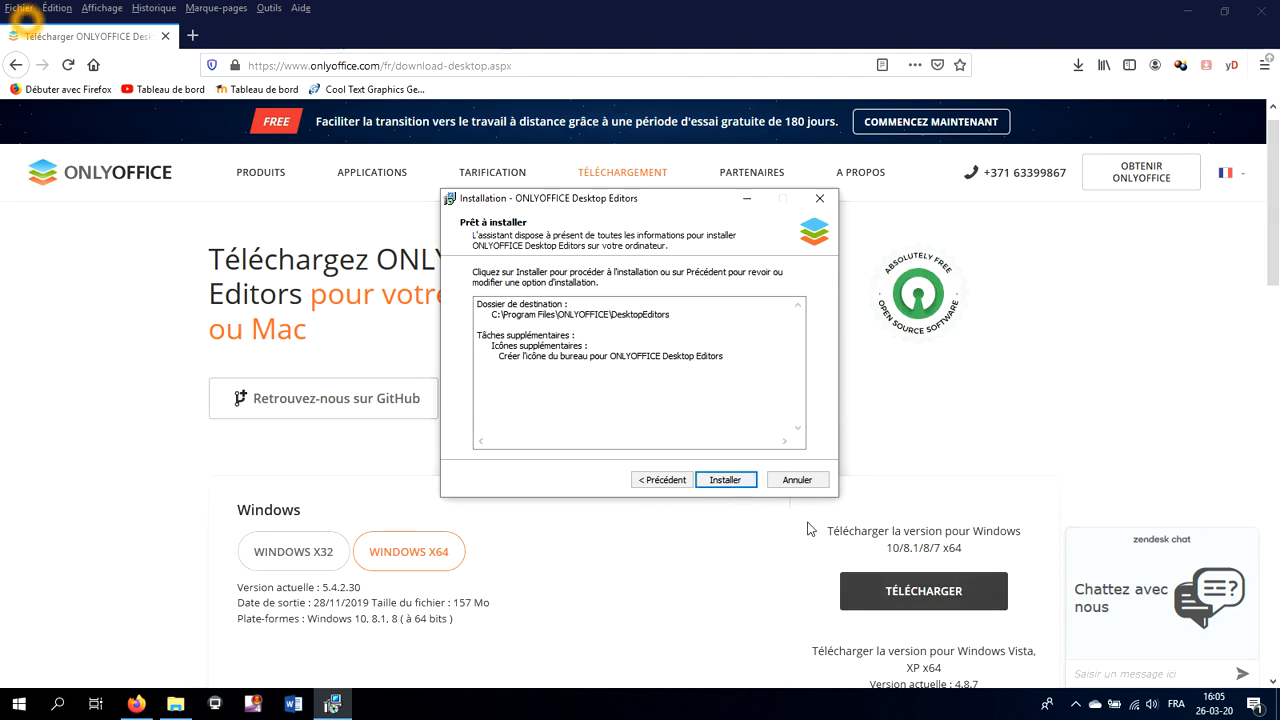
left_click(745, 484)
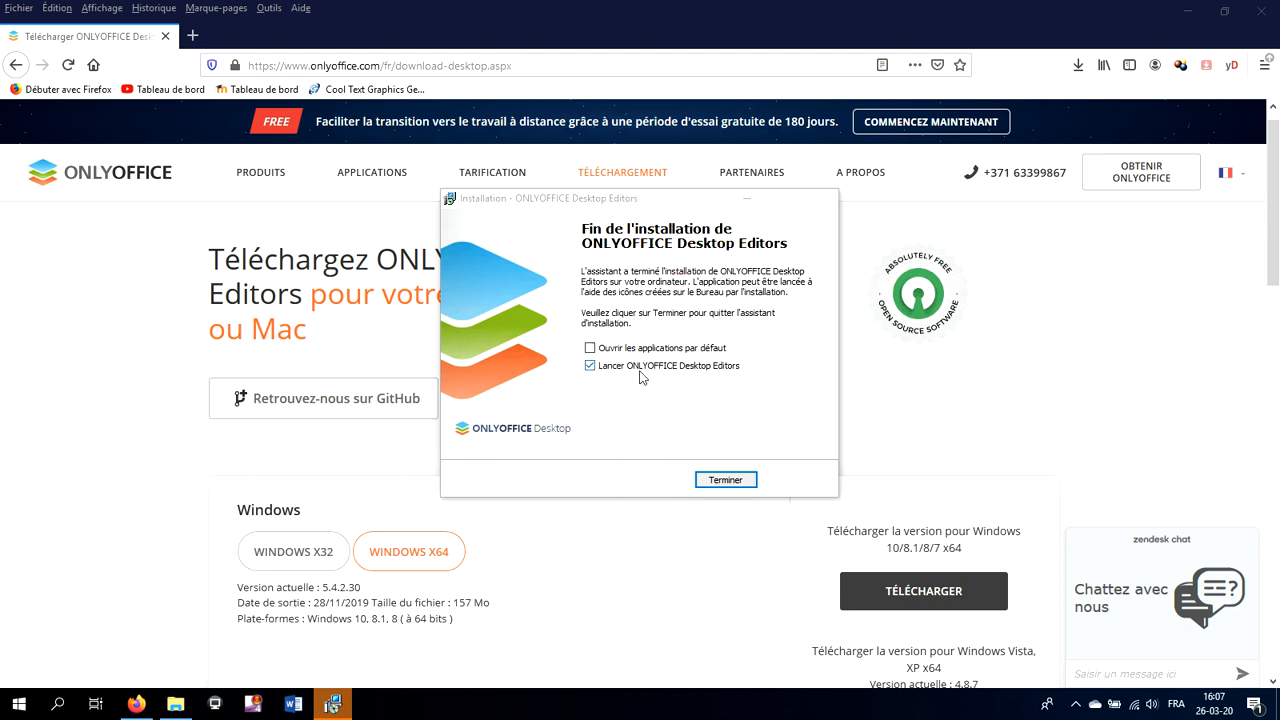
left_click(727, 480)
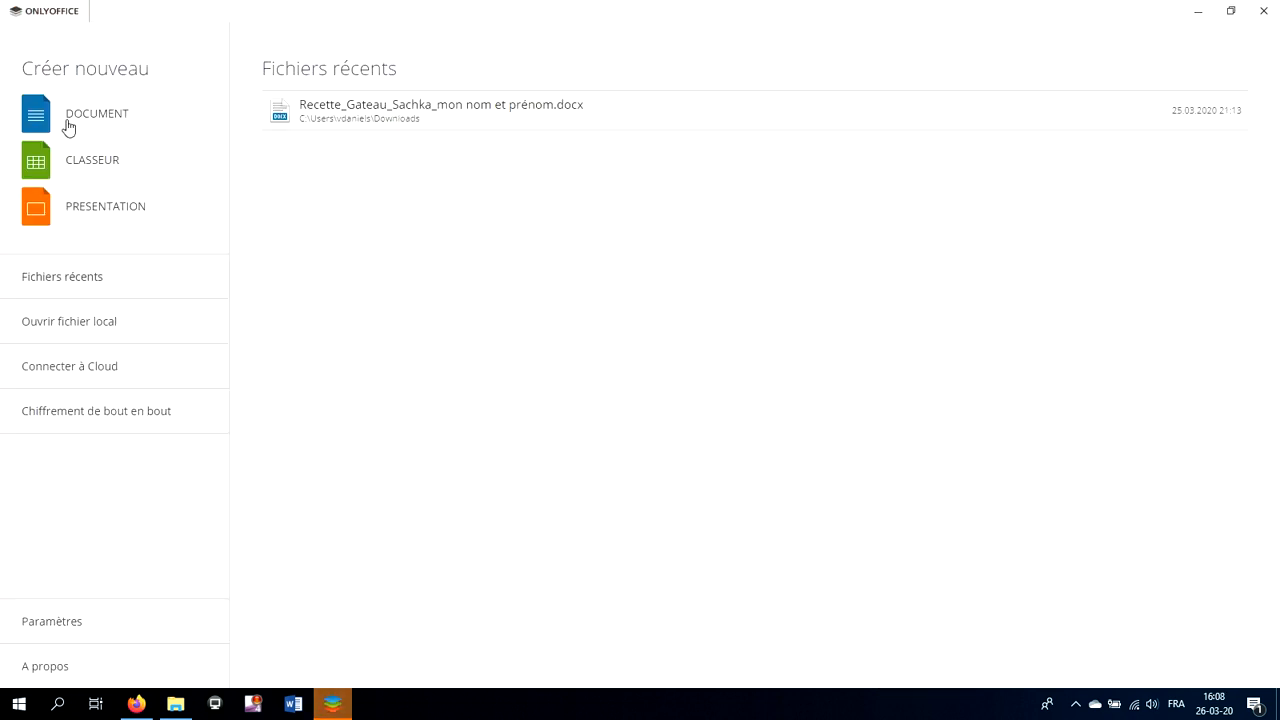
Examine the start screen's options for creating a document, workbook or presentation and its recent files list.
left_click(268, 417)
left_click(60, 18)
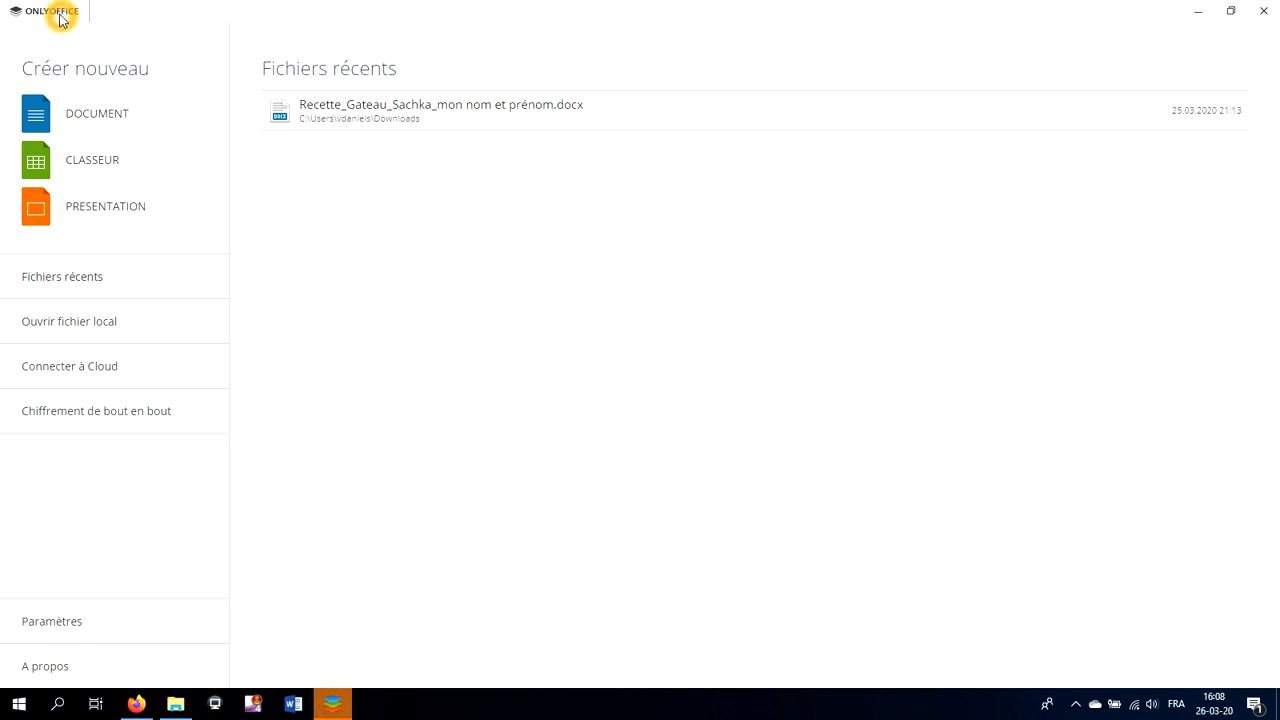
left_click(86, 67)
left_click(99, 113)
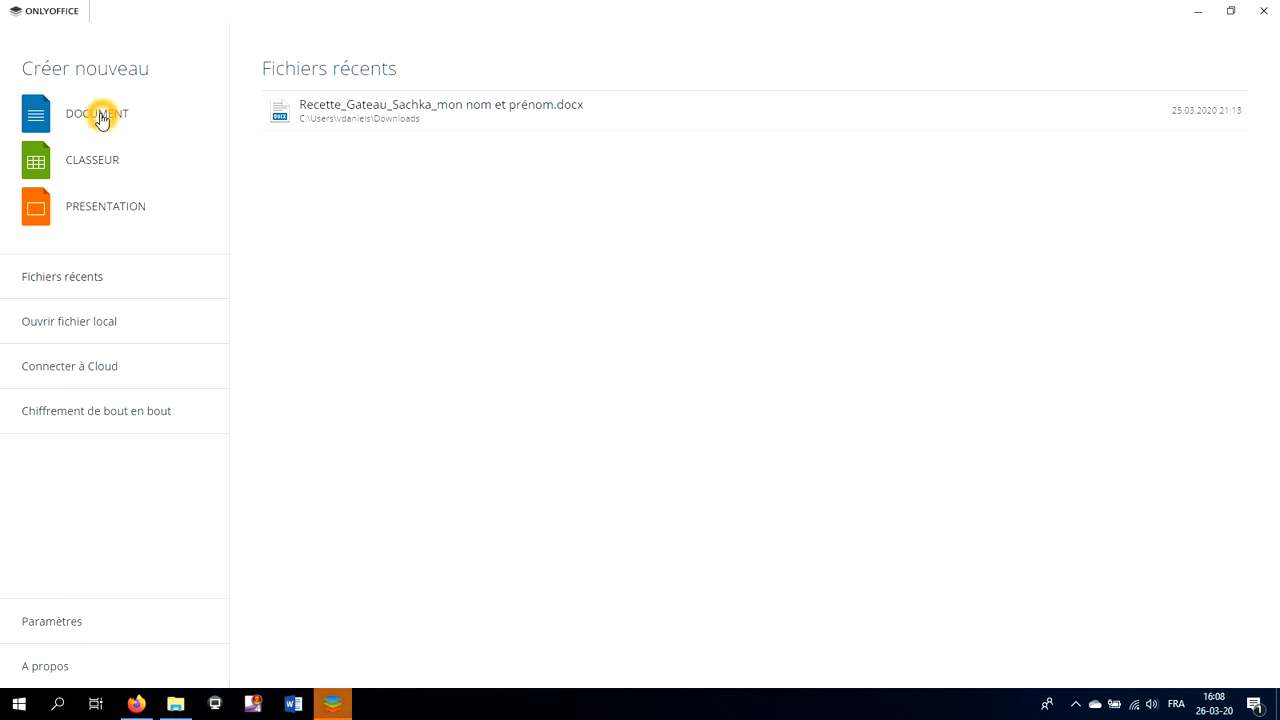
left_click(132, 165)
left_click(121, 218)
left_click(123, 120)
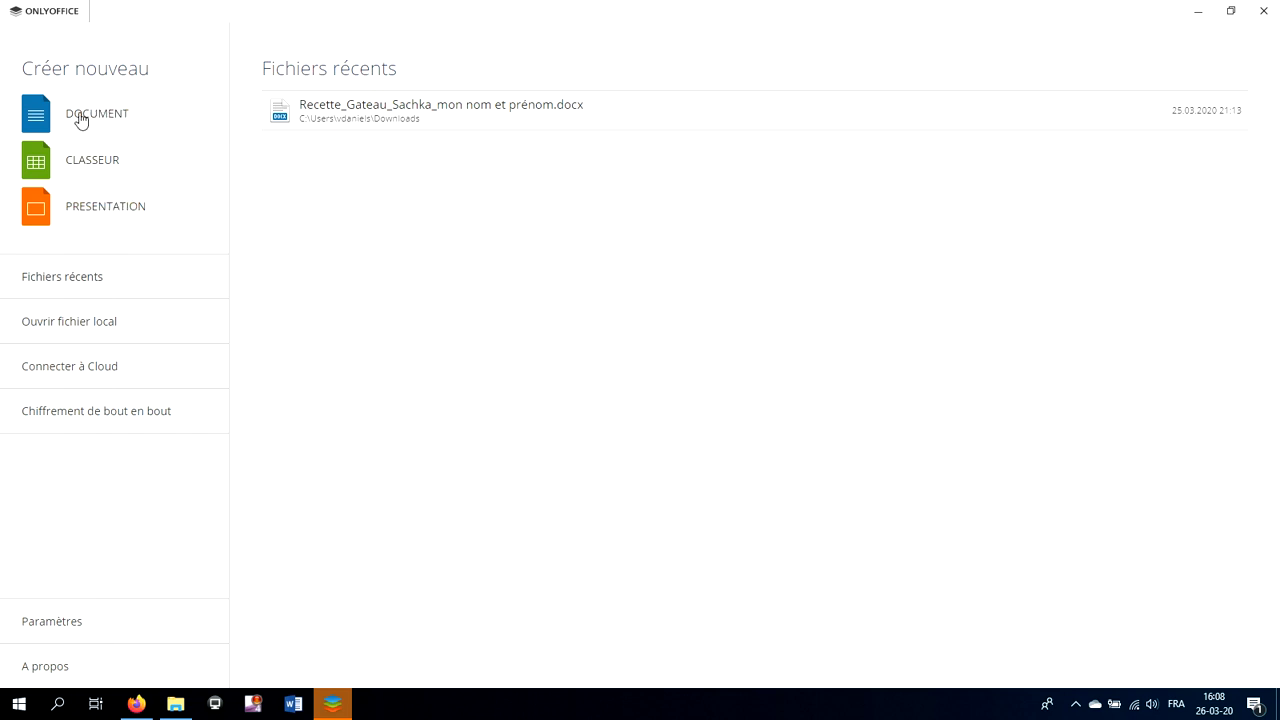
left_click(72, 166)
left_click(86, 167)
left_click(106, 157)
left_click(110, 166)
left_click(108, 157)
left_click(85, 220)
left_click(76, 217)
left_click(274, 110)
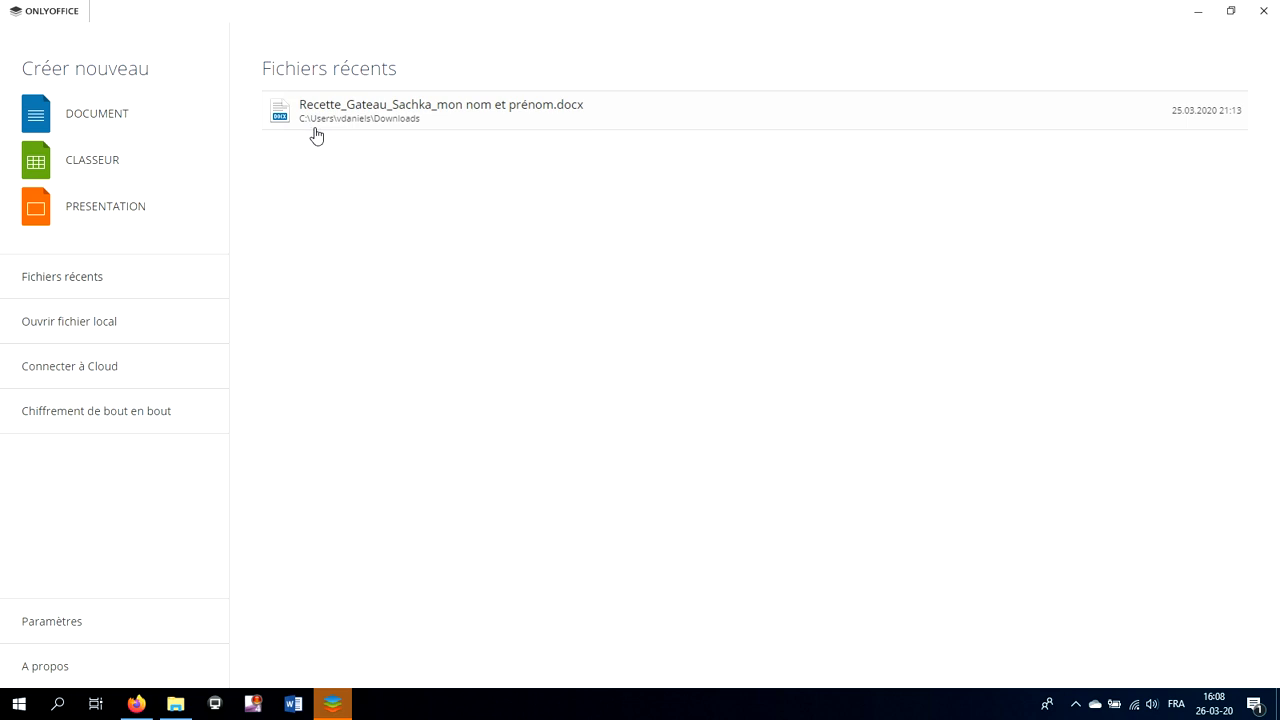
left_click(284, 137)
Create a new blank text document and place the cursor on its page.
left_click(106, 122)
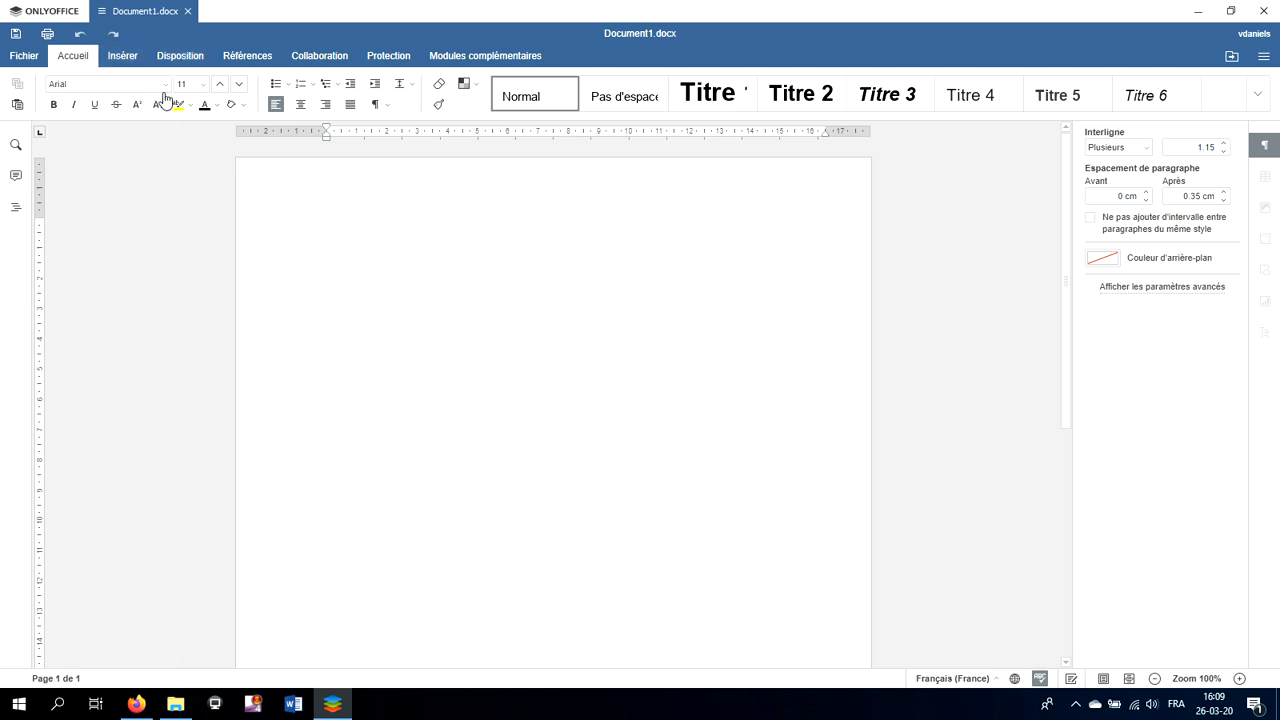
left_click(255, 225)
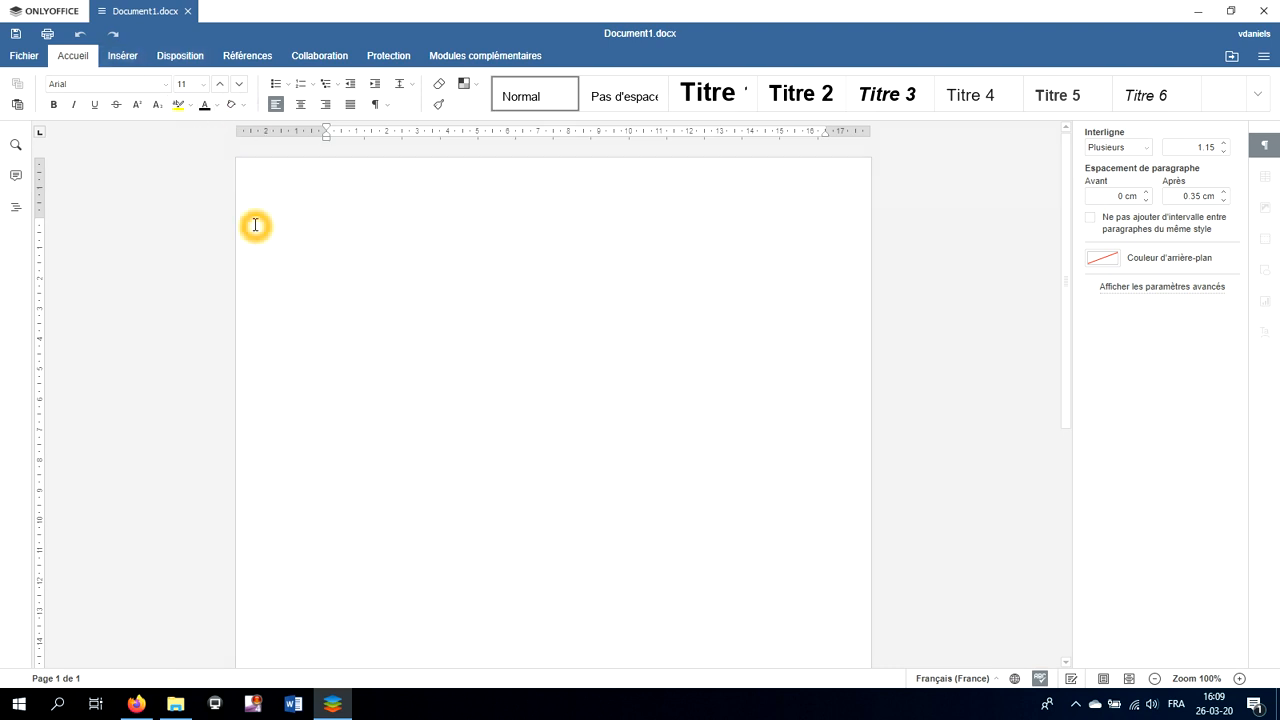